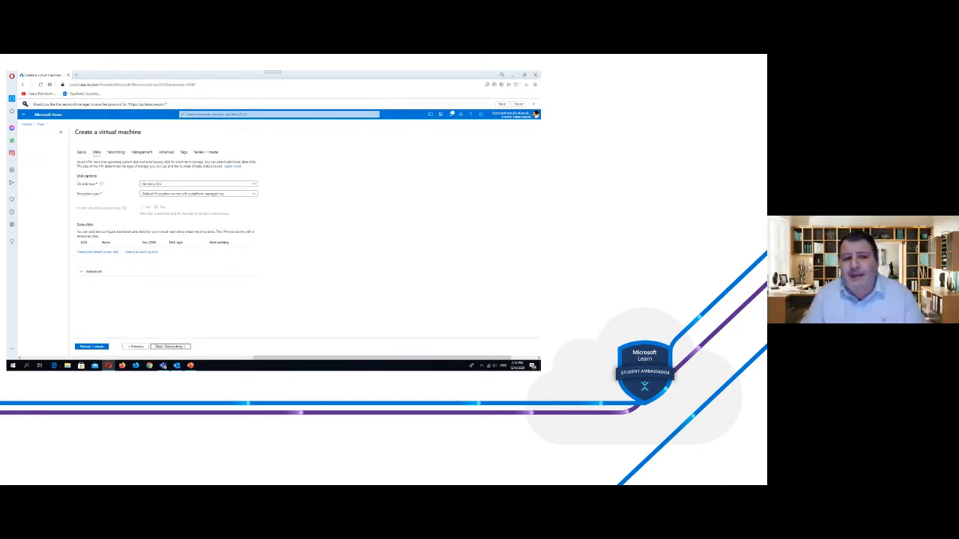
Move to the Networking tab of the Create a virtual machine wizard
left_click(170, 346)
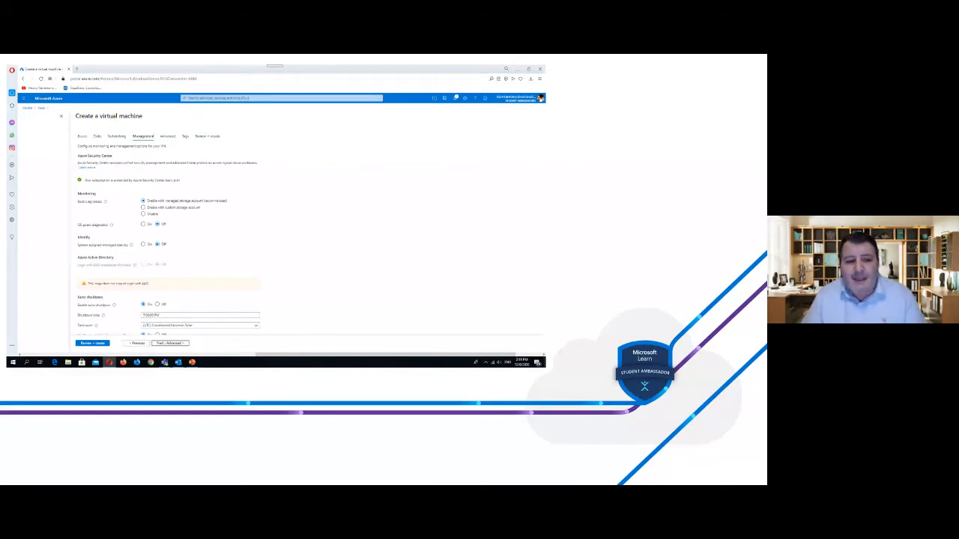
Scroll down the Management tab toward the VM generation options
scroll(299, 225, "down", 3)
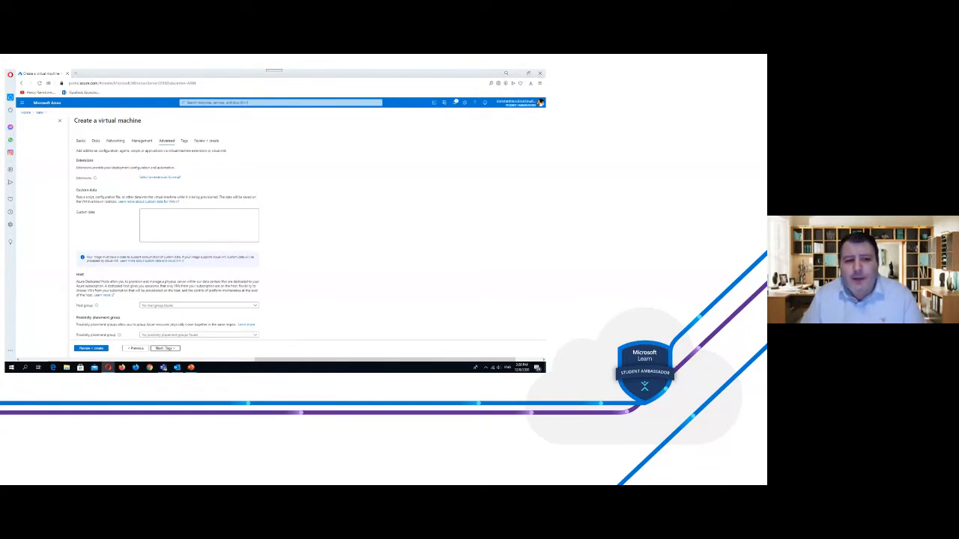
scroll(273, 225, "down", 3)
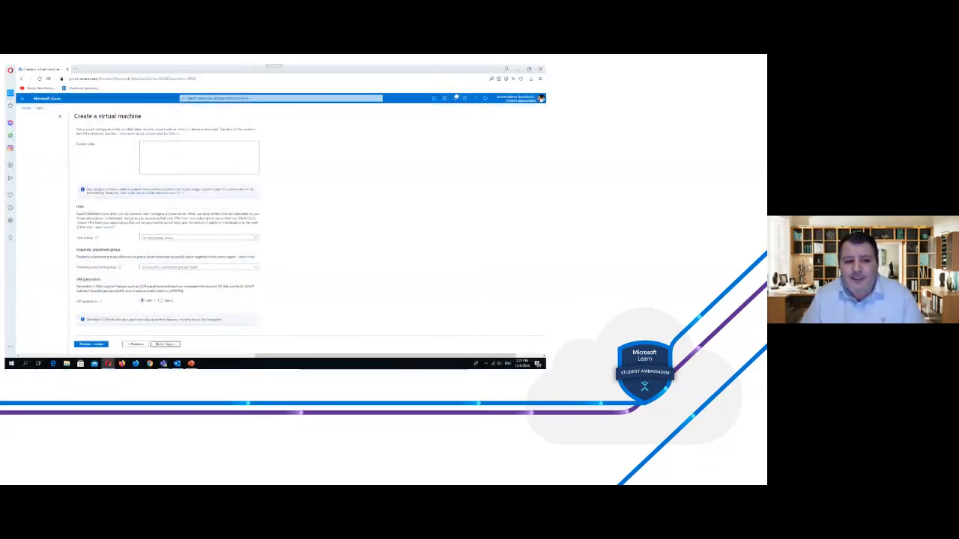
Move on to the virtual machine's Tags tab
left_click(166, 344)
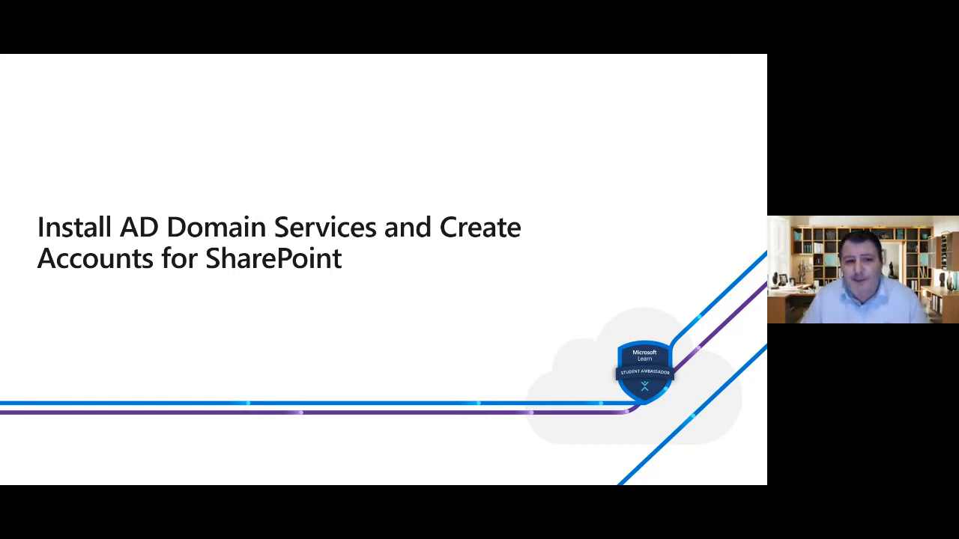
Advance to the slide showing the Server Manager Dashboard screenshot
key("Right")
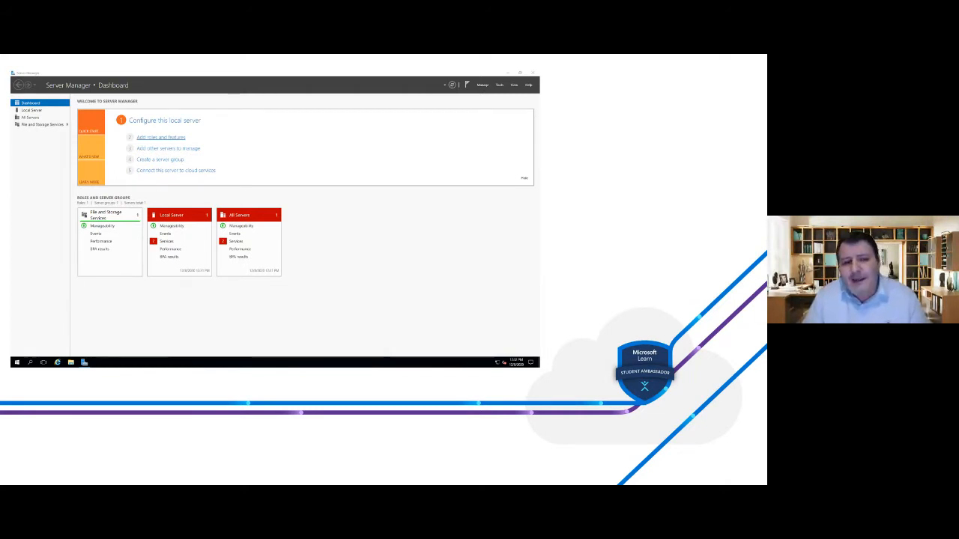
Start Add roles and features and continue with role-based installation
left_click(161, 137)
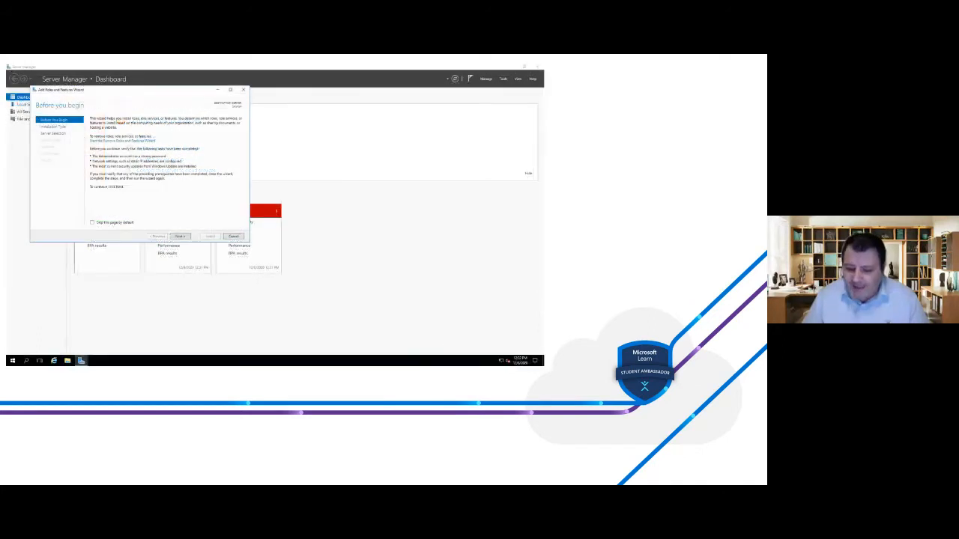
key("Return")
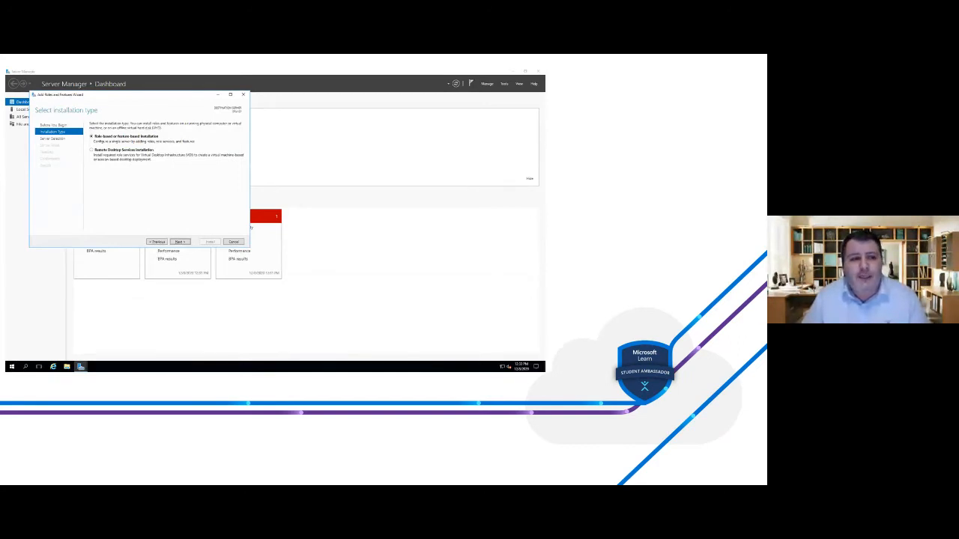
key("Return")
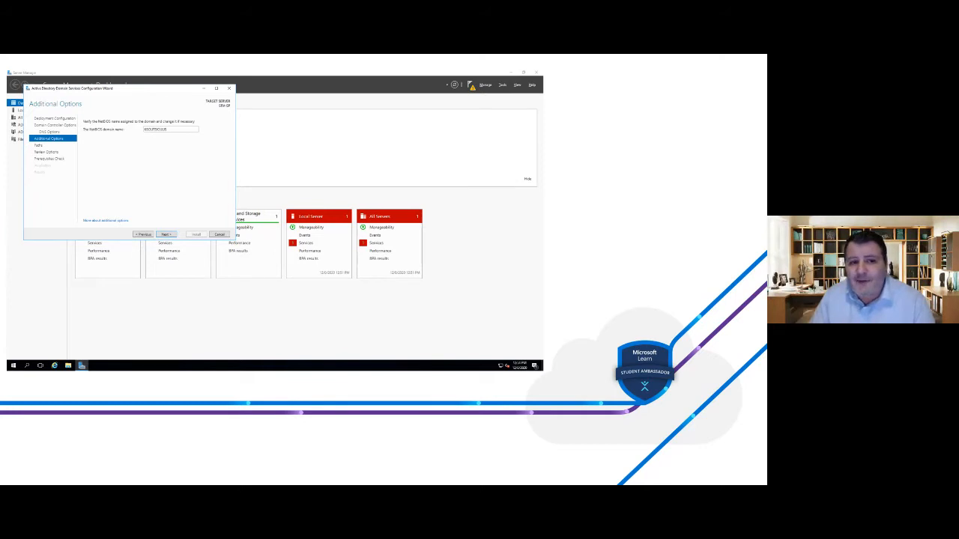
Accept the NetBIOS domain name and continue to the Paths page
left_click(166, 234)
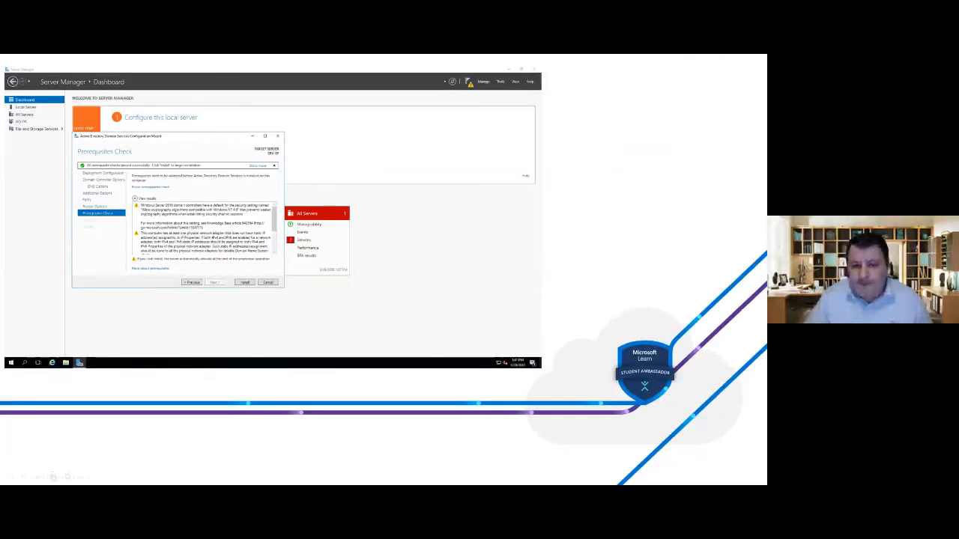
Install the domain controller now that all prerequisite checks have passed
key("Return")
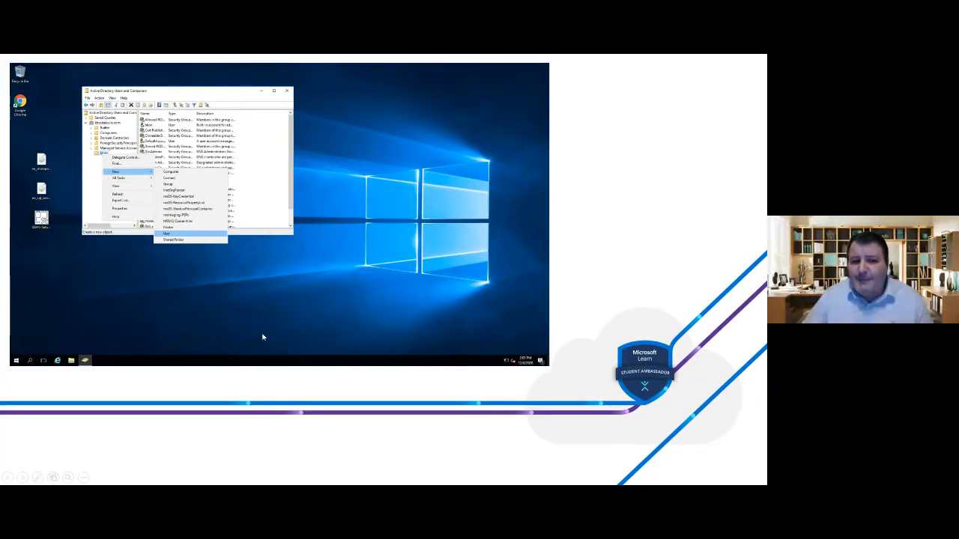
Begin creating a new user account in the domain's Users container
left_click(247, 323)
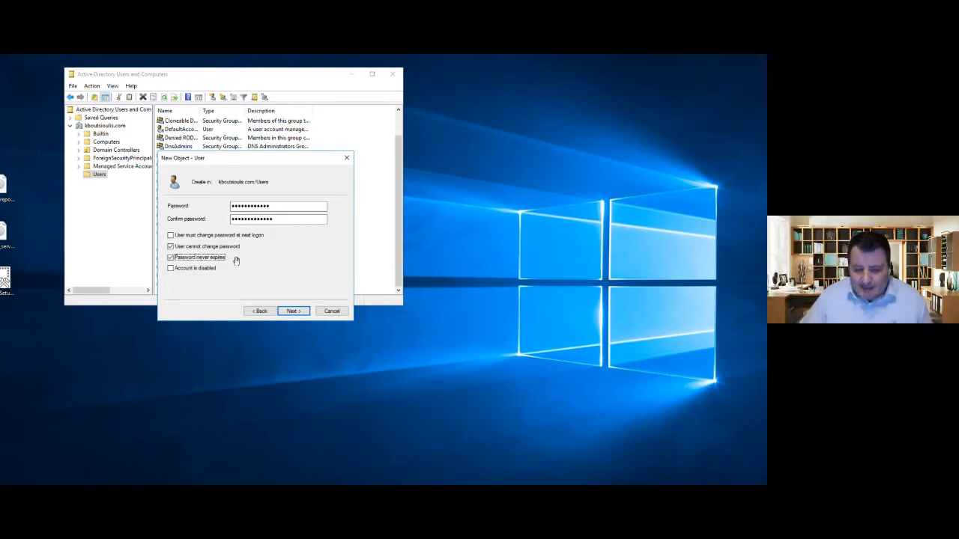
Confirm the password options, review the summary and create the SharePoint setup account
key("Escape")
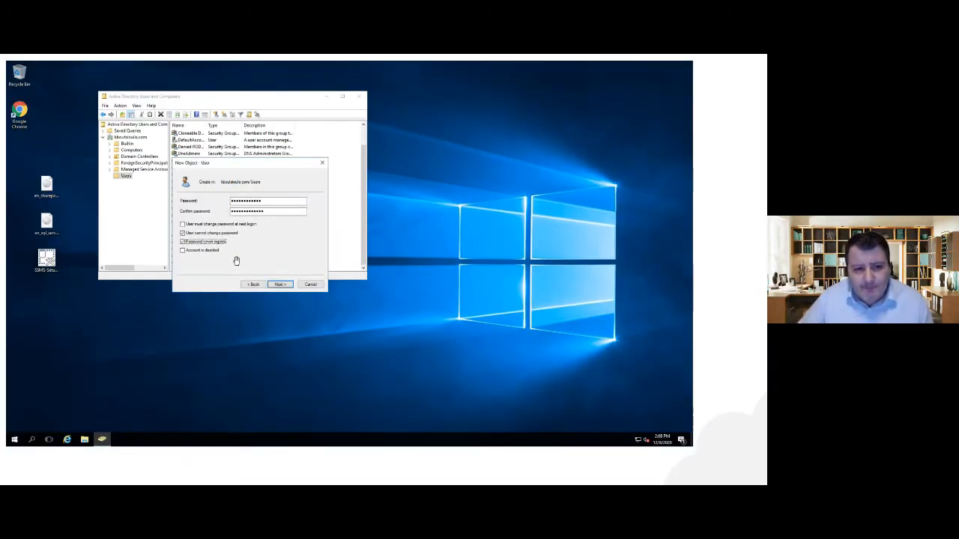
left_click(236, 261)
scroll(177, 222, "up", 2)
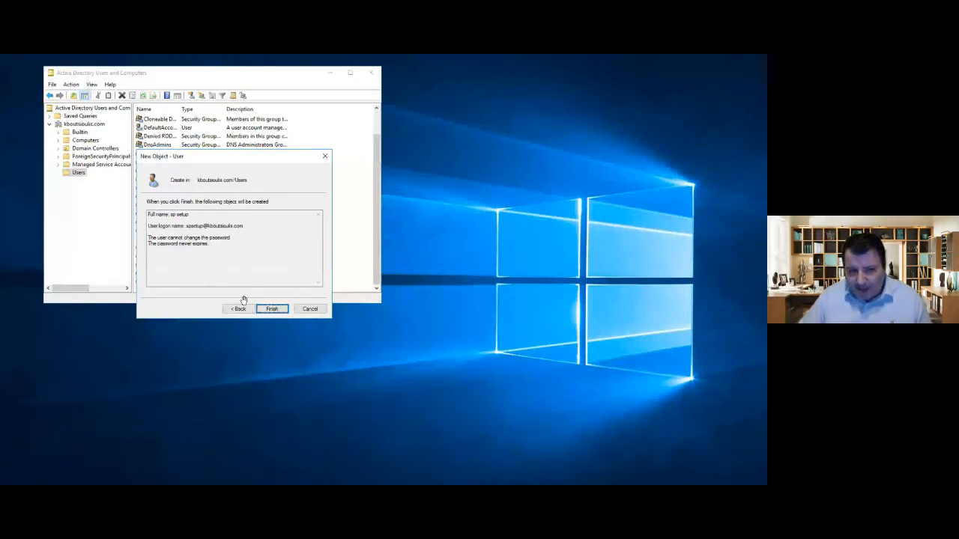
scroll(284, 310, "down", 2)
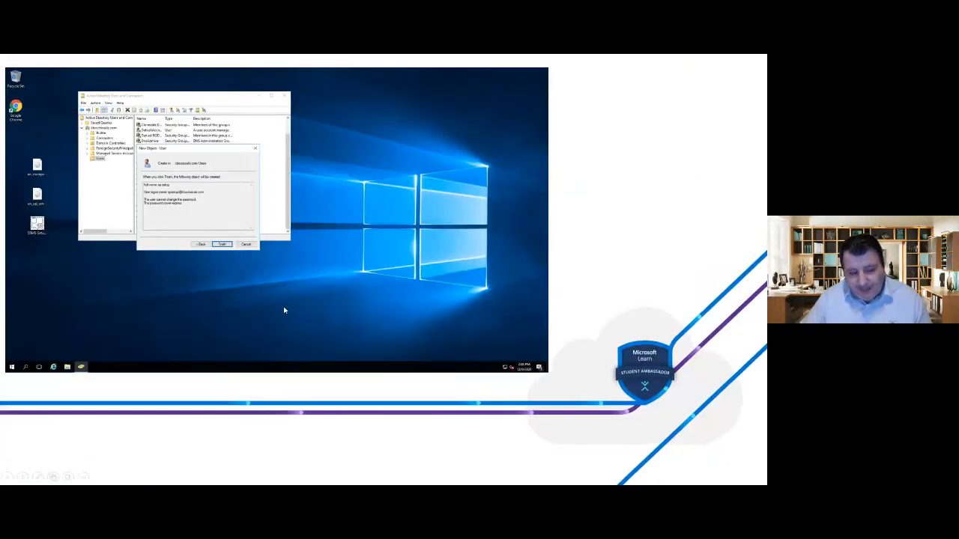
left_click(285, 310)
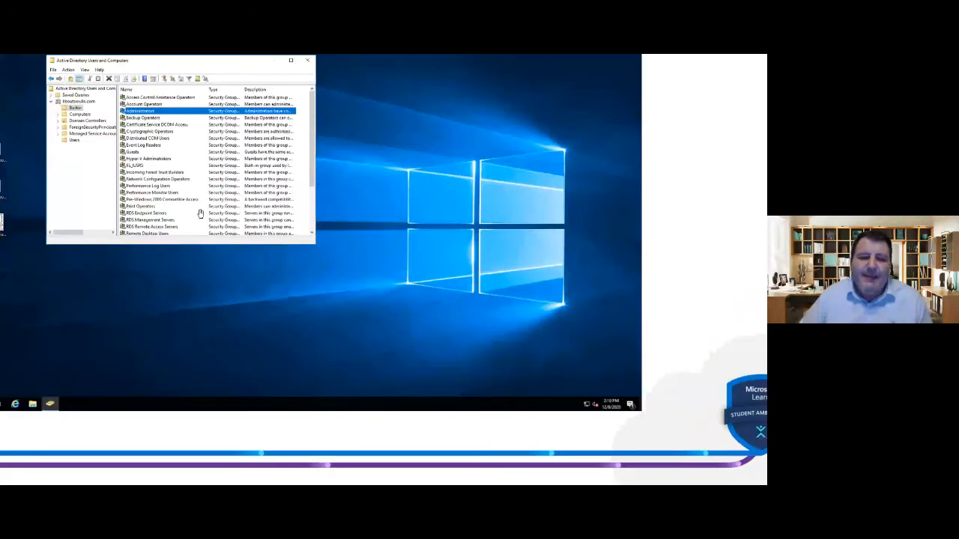
scroll(201, 214, "up", 1)
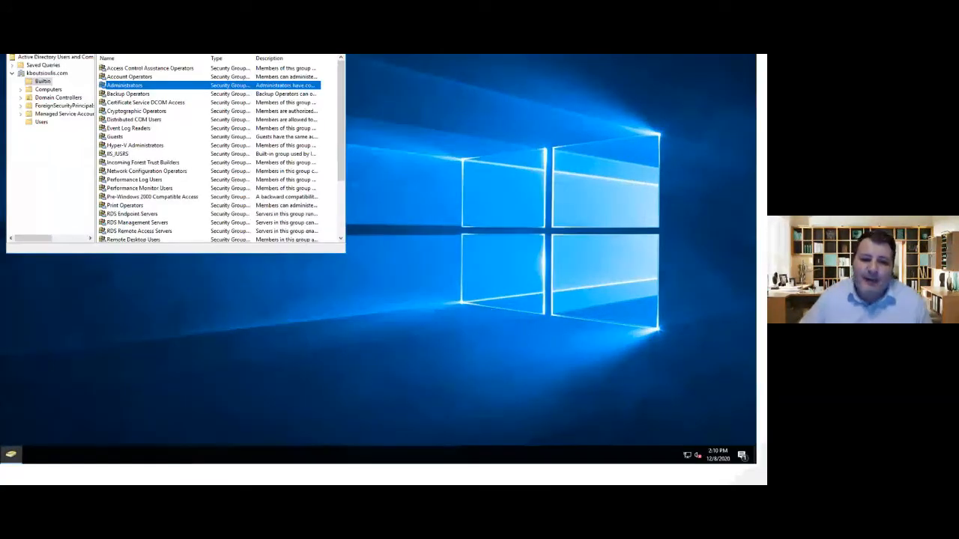
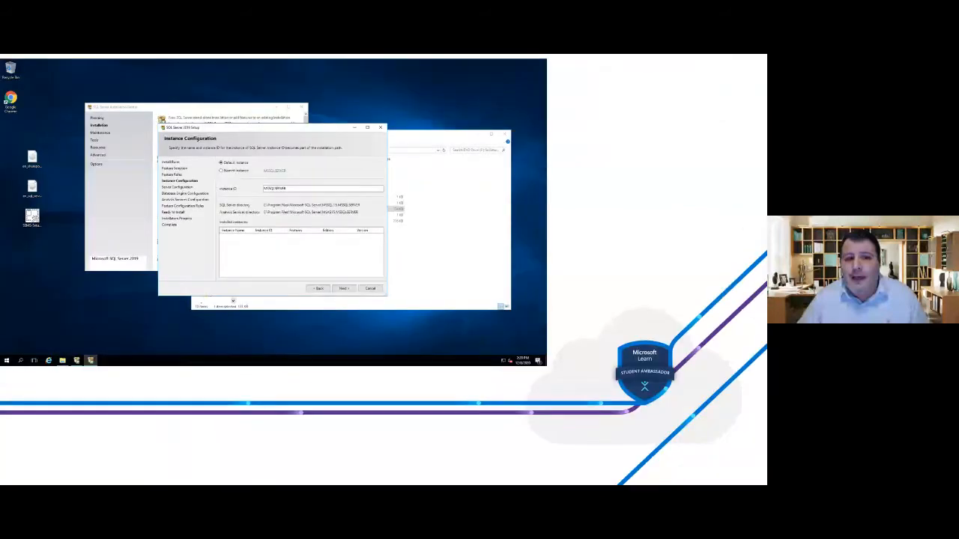
Advance past the instance configuration page toward Database Engine Configuration
left_click(410, 383)
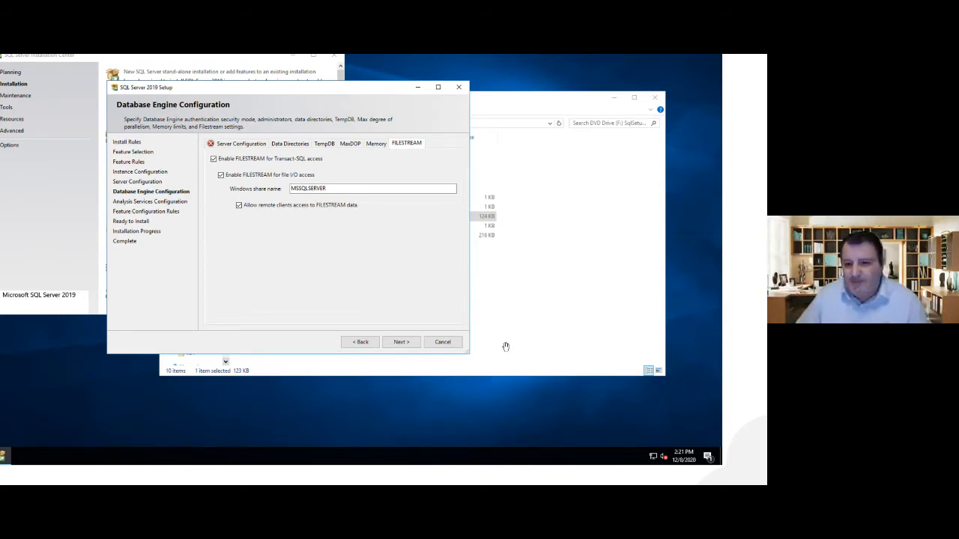
Review the Database Engine data directory locations and TempDB settings
scroll(506, 347, "down", 1)
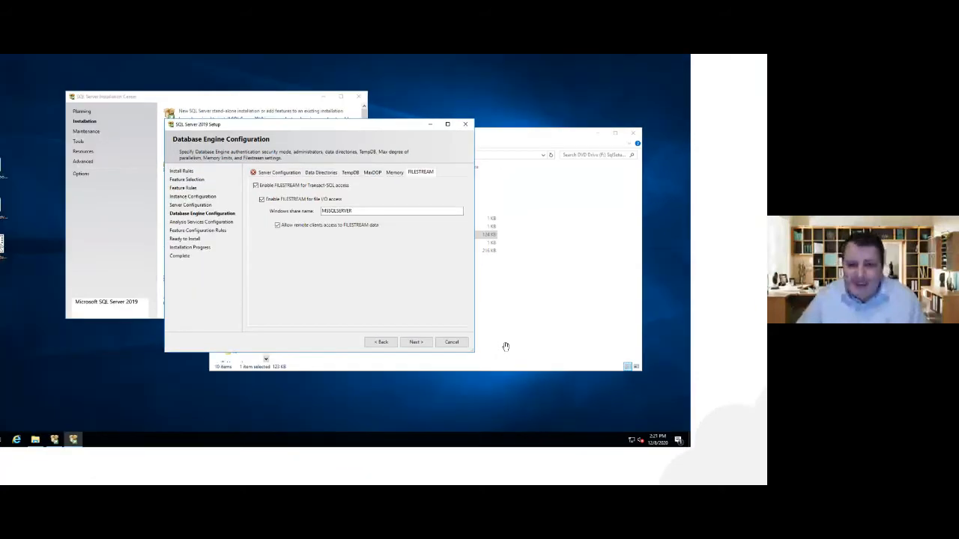
scroll(506, 346, "down", 2)
left_click(506, 347)
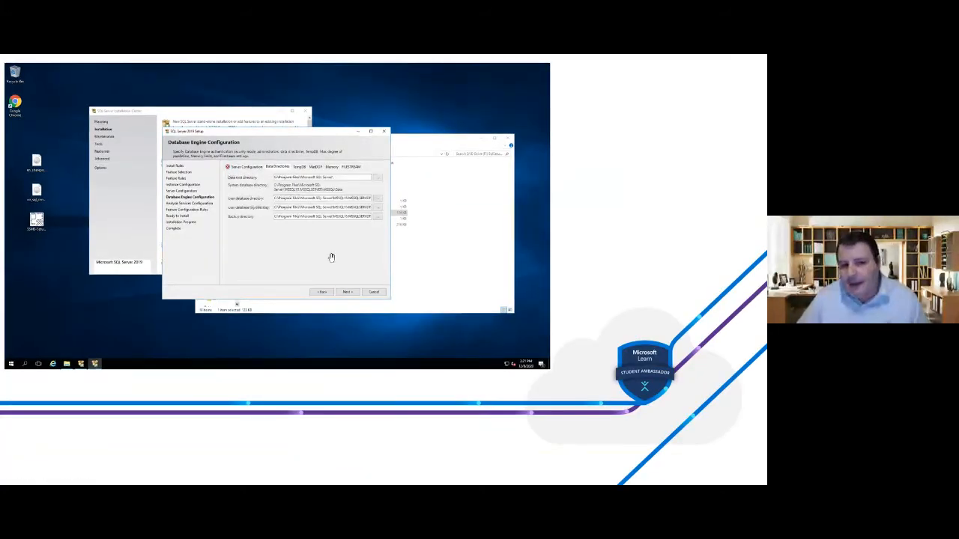
scroll(332, 256, "up", 3)
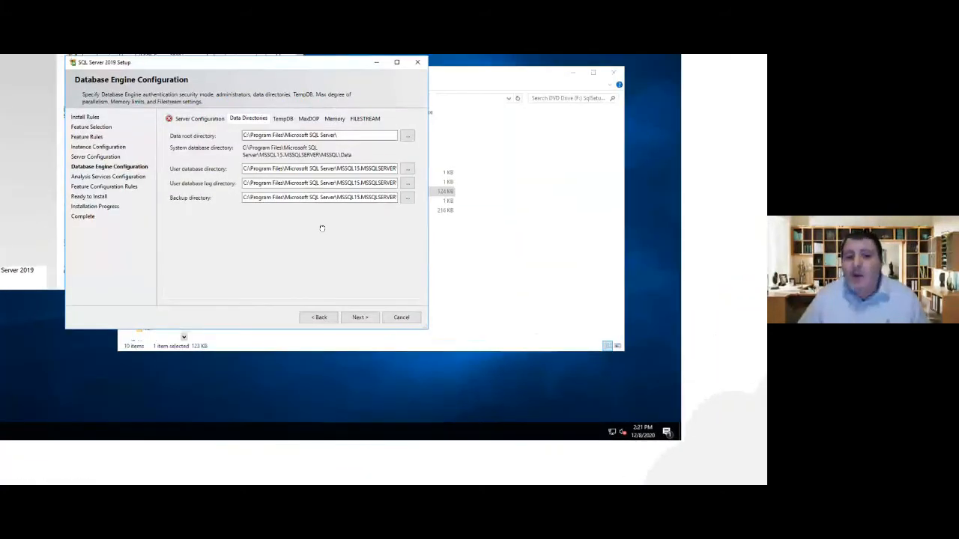
left_click(322, 228)
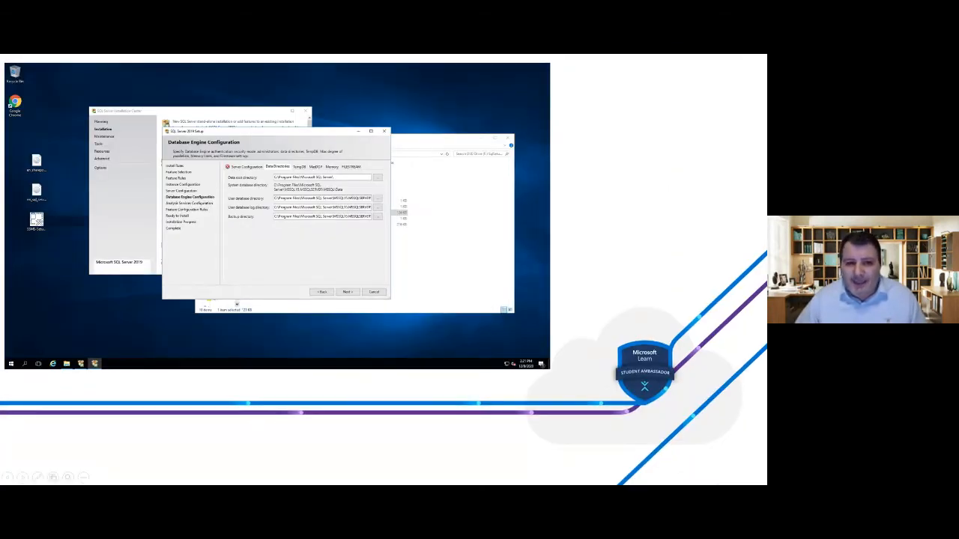
left_click(299, 166)
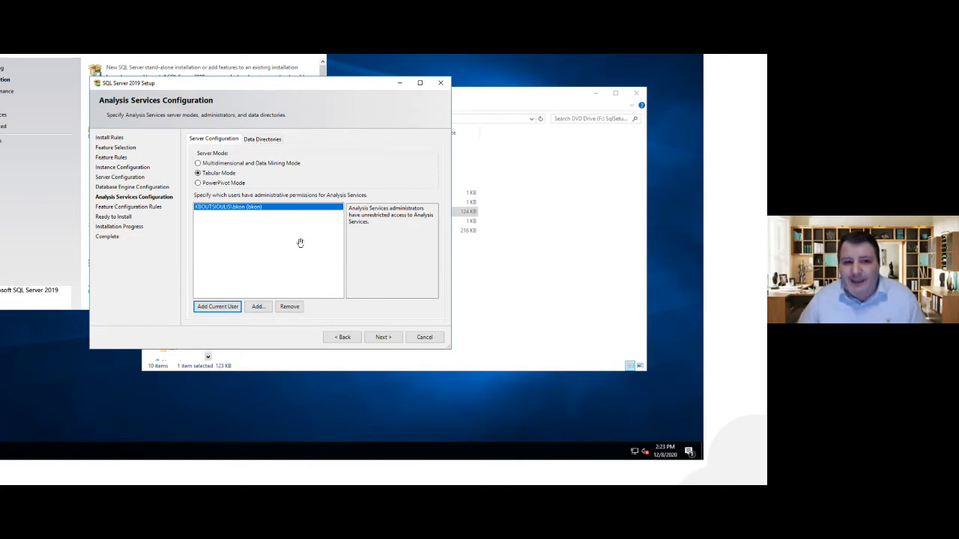
Dismiss the open prompt on the Analysis Services Configuration page with Escape
key("Escape")
Move through the remaining SQL Server setup pages toward the SSMS 18.7.1 installer
key("Right")
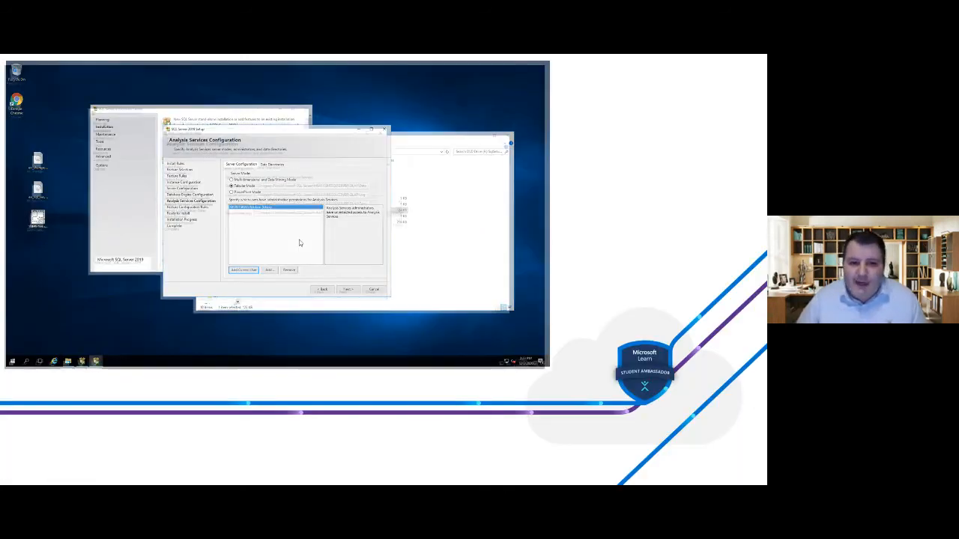
scroll(297, 220, "up", 3)
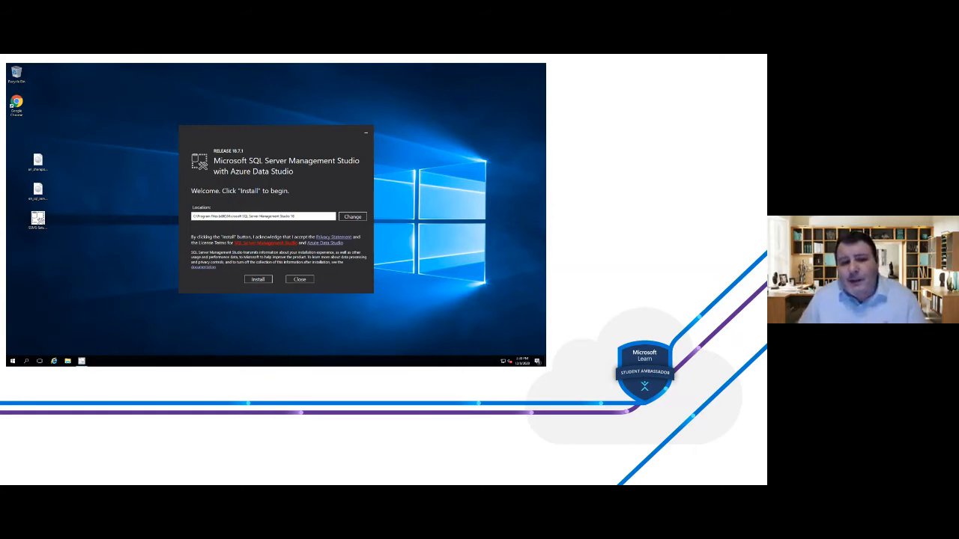
Install Management Studio 18.7.1 to its default location
key("Return")
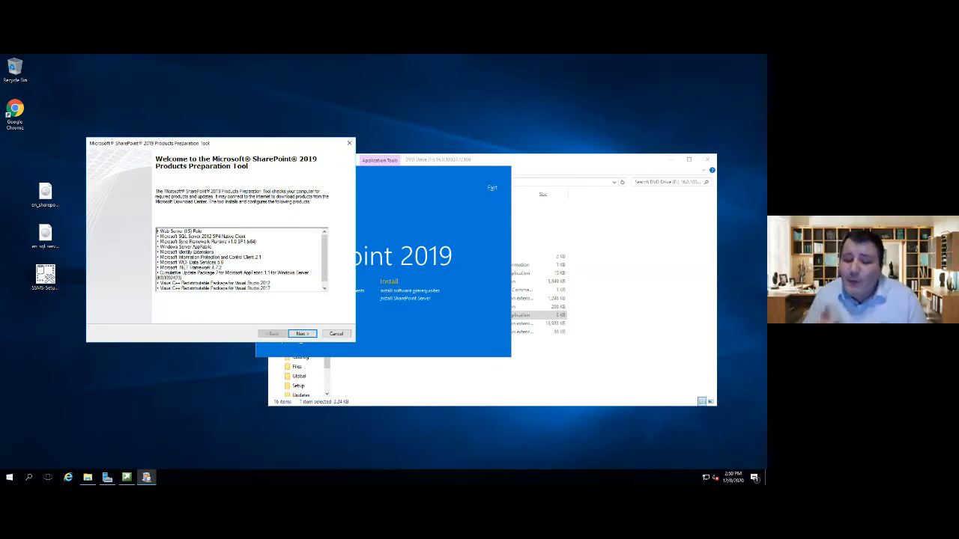
Accept the prerequisite license terms and install the SharePoint 2019 prerequisites
left_click(302, 334)
left_click(104, 315)
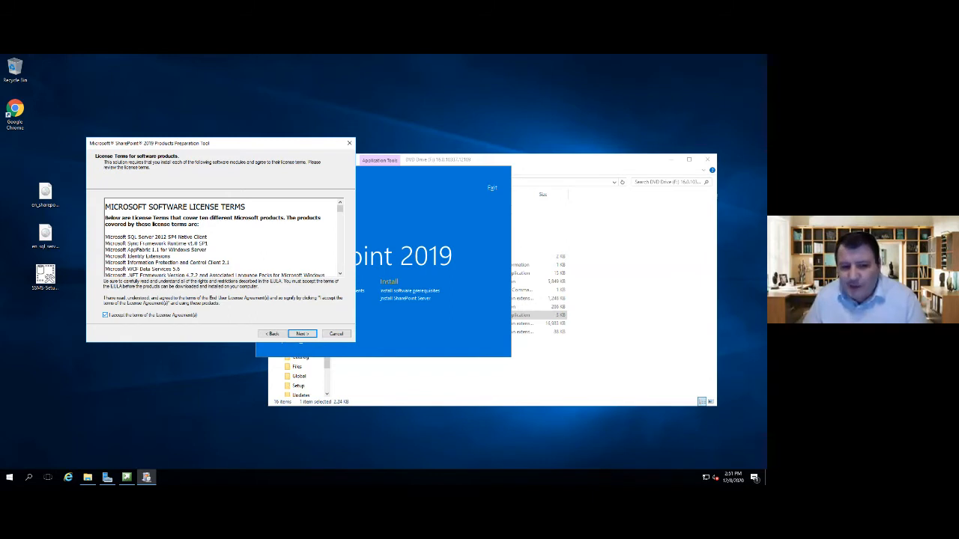
key("Return")
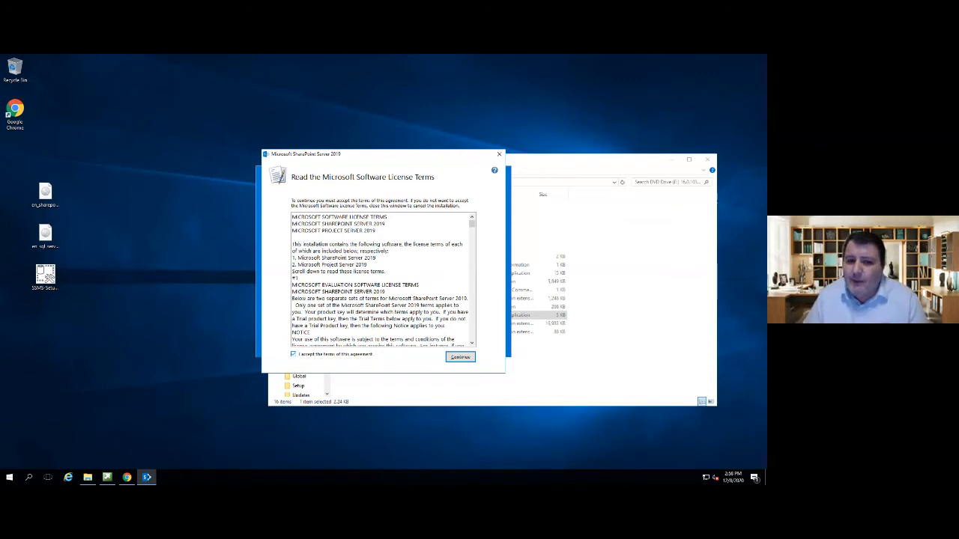
Accept the SharePoint Server 2019 license agreement and continue
key("Return")
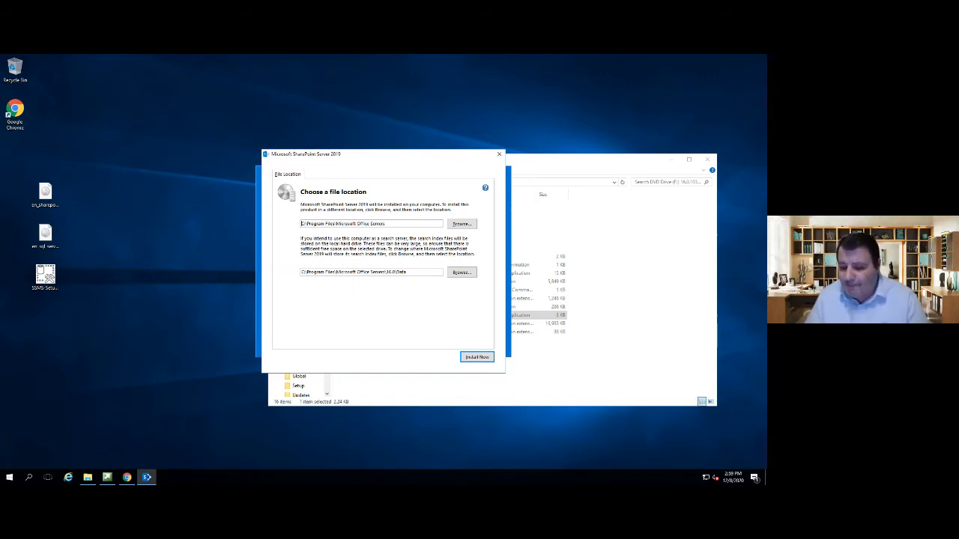
Install SharePoint Server 2019 using the default program and search index paths
key("Return")
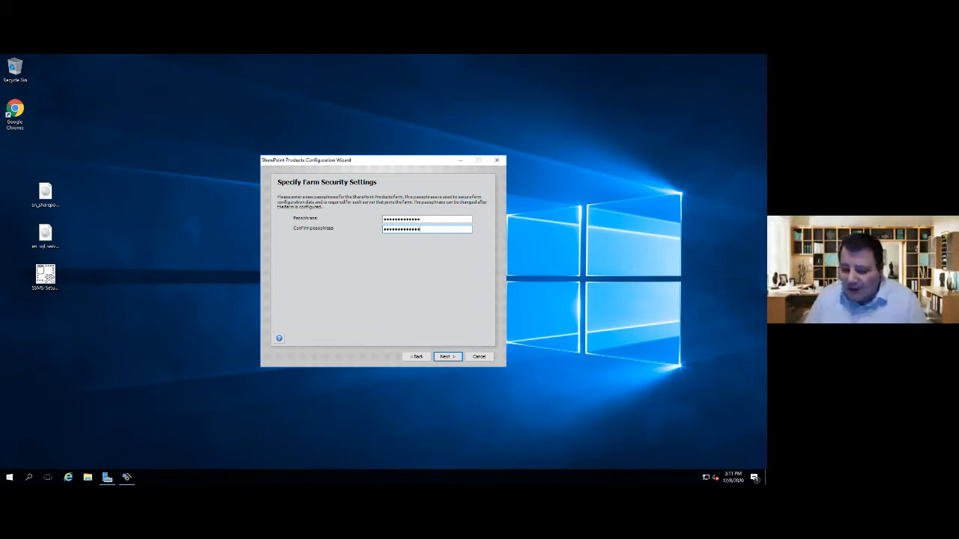
Accept the entered farm passphrase and continue to the server role page
key("Return")
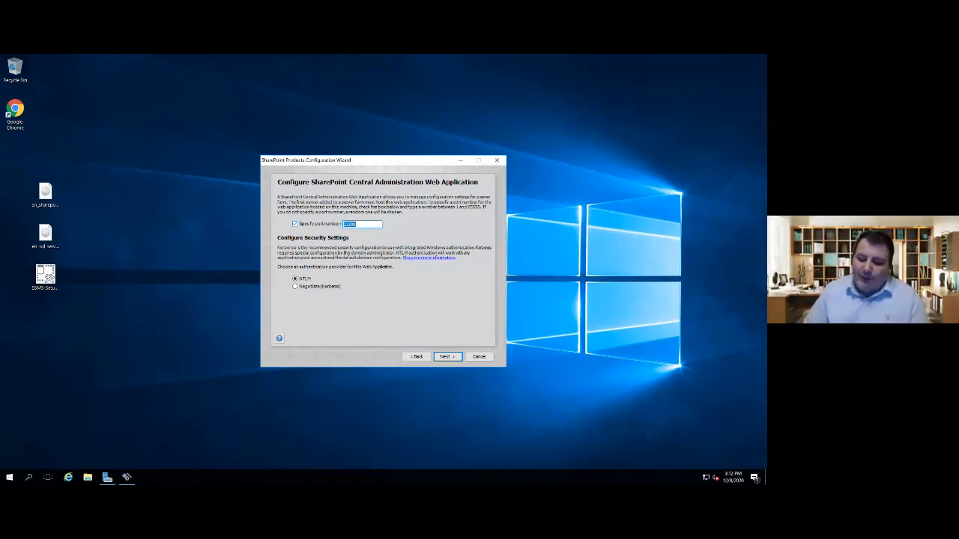
Confirm the Central Administration port and NTLM settings, apply the farm configuration, and exit the slideshow
key("Return")
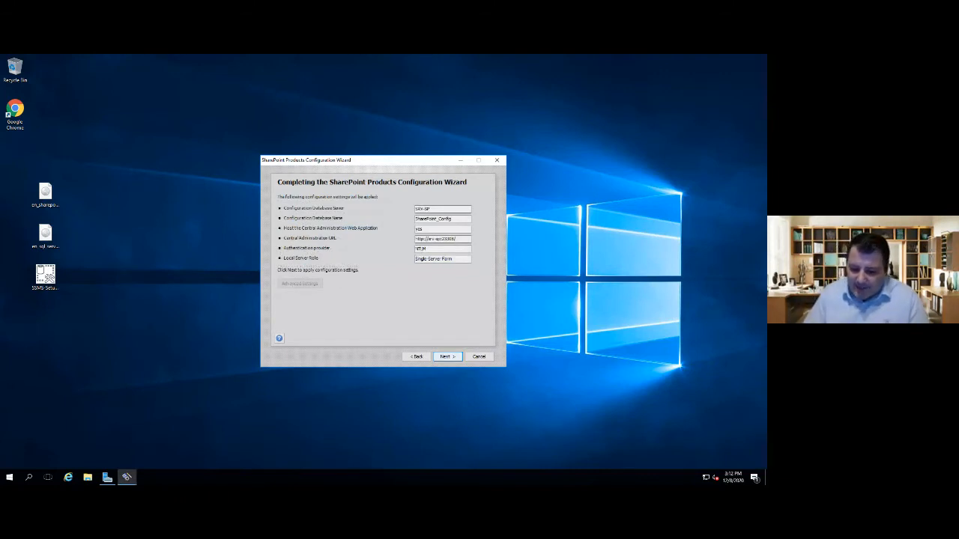
key("Return")
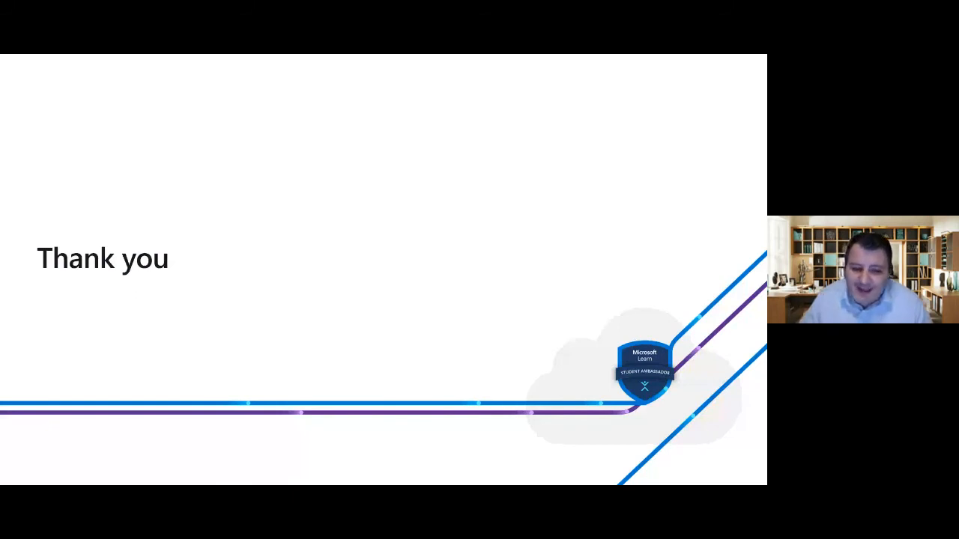
key("Escape")
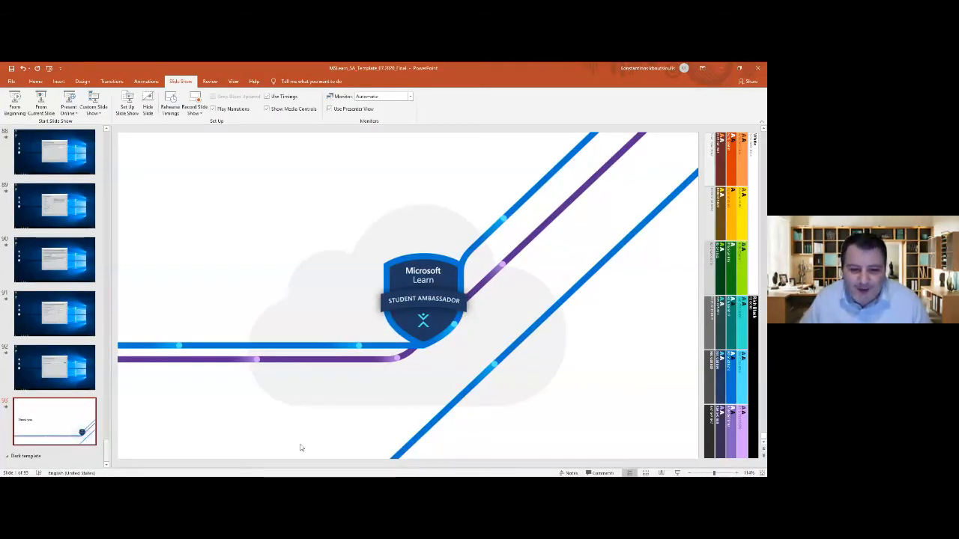
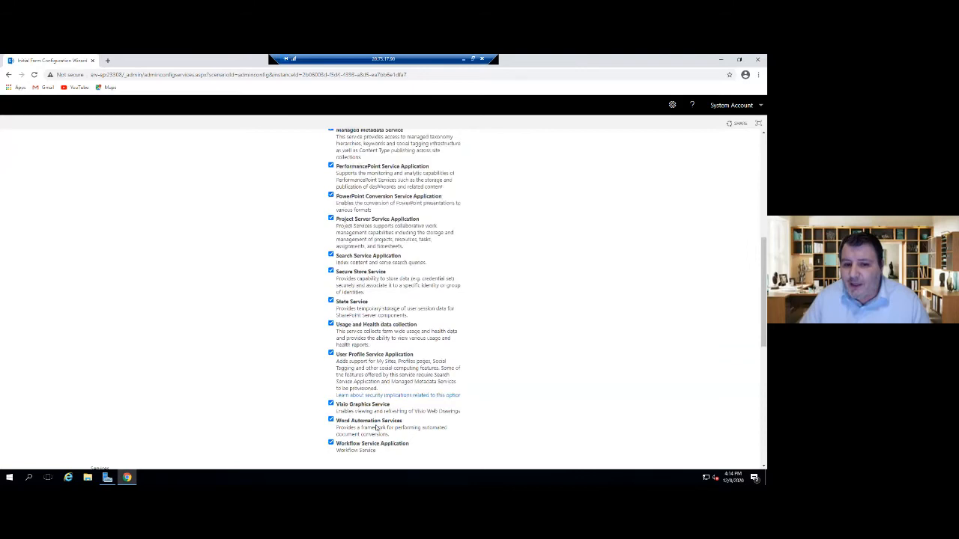
Scroll through the wizard's Service Applications and Services list to review the checked items
scroll(376, 427, "up", 3)
scroll(360, 341, "up", 5)
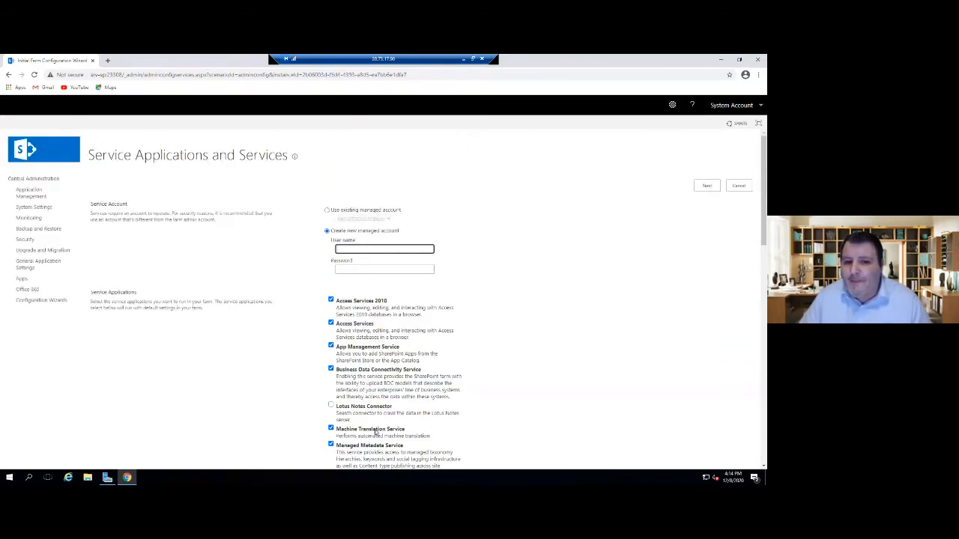
scroll(376, 427, "down", 4)
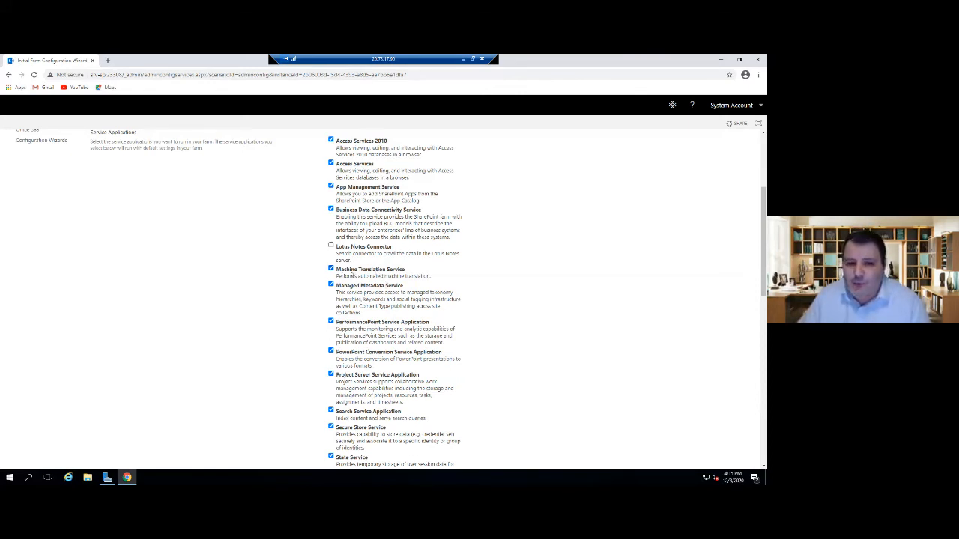
scroll(367, 335, "down", 1)
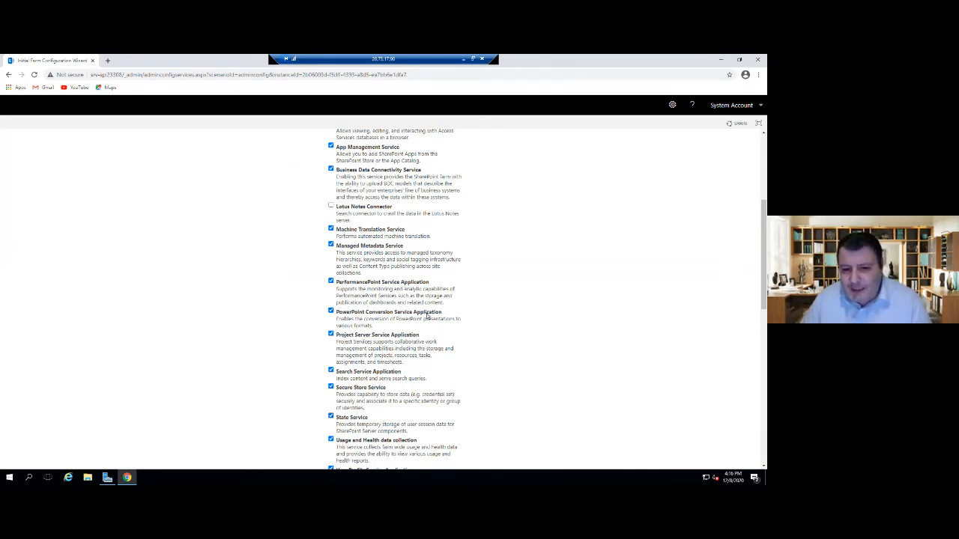
scroll(427, 316, "down", 1)
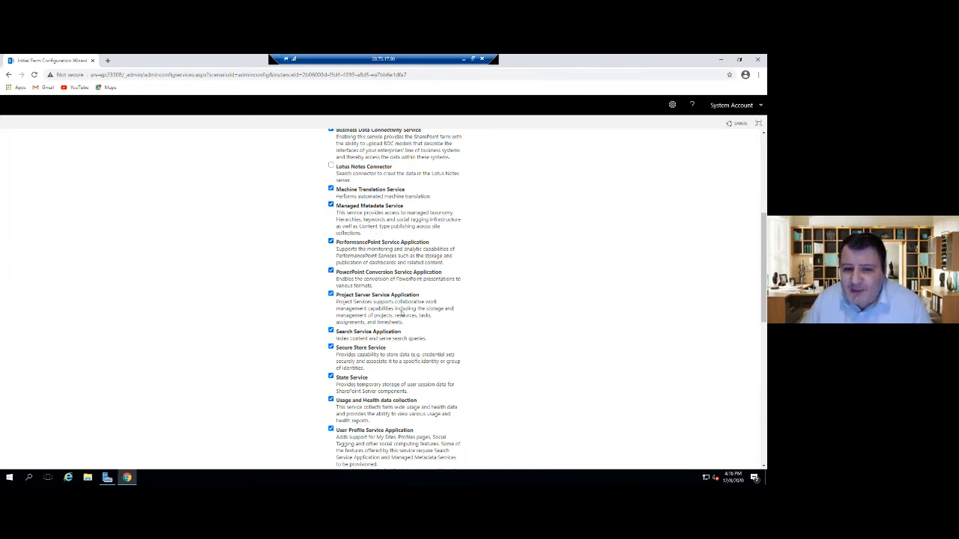
scroll(374, 294, "down", 1)
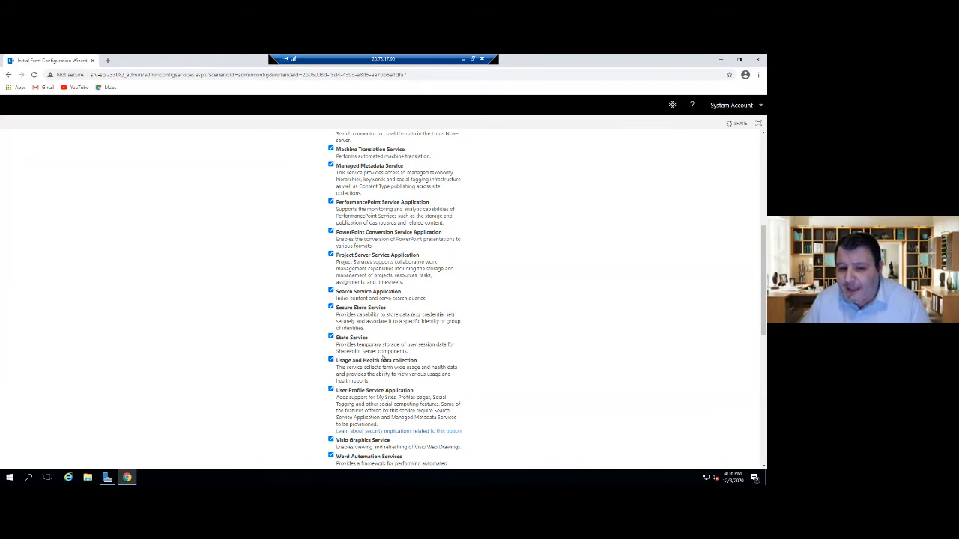
scroll(383, 360, "down", 1)
scroll(382, 358, "down", 2)
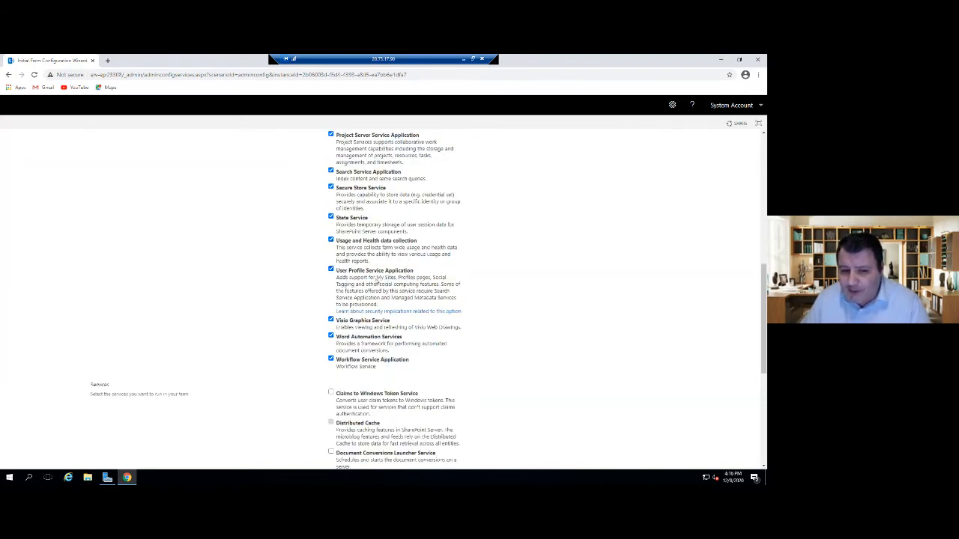
scroll(377, 279, "down", 3)
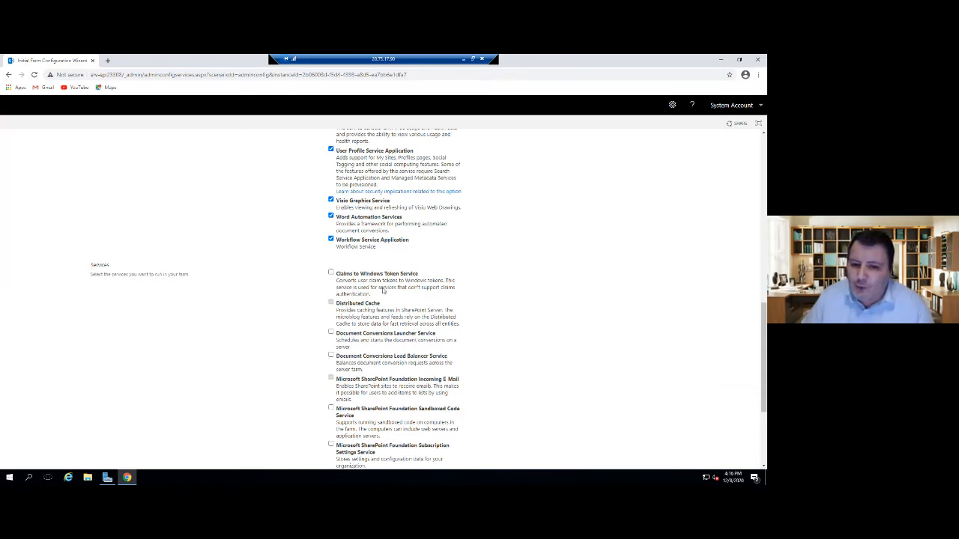
scroll(403, 348, "down", 3)
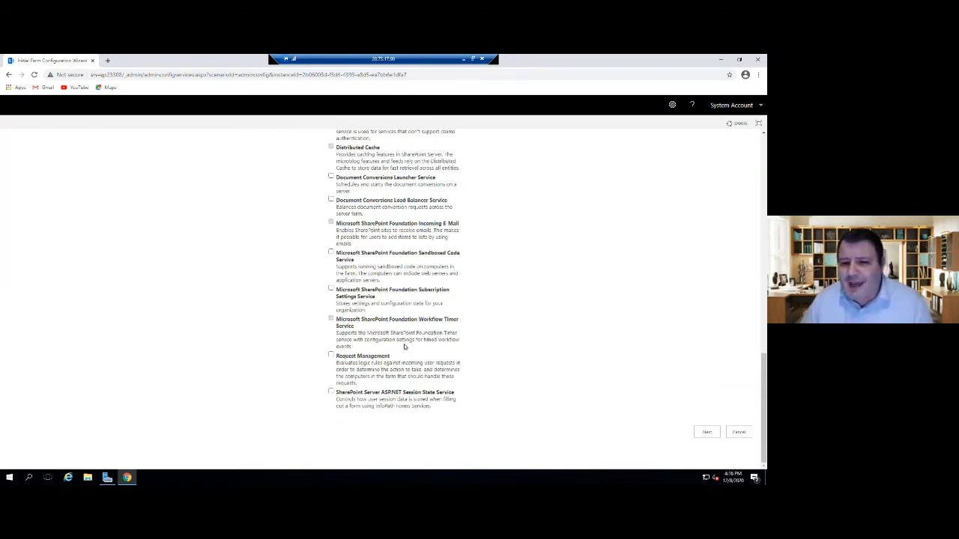
scroll(403, 344, "up", 10)
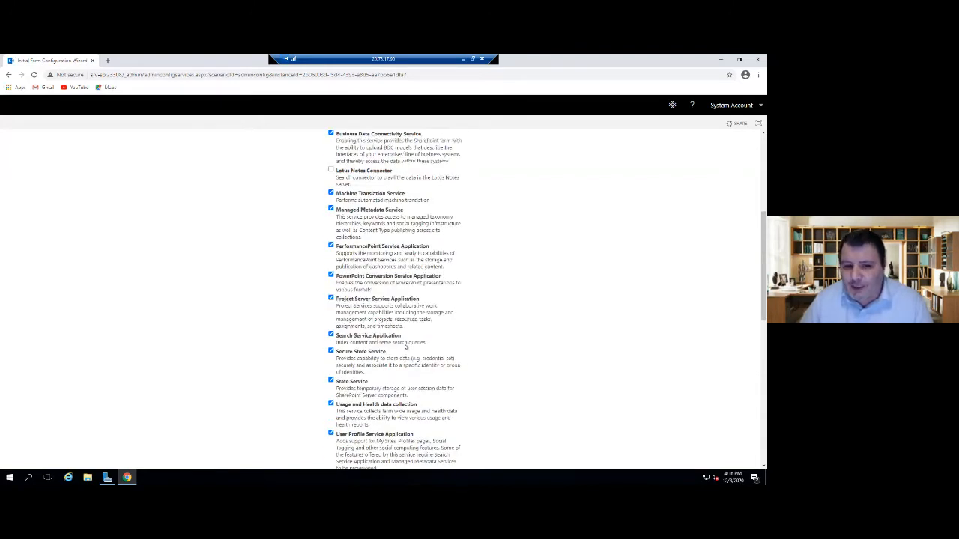
scroll(404, 343, "up", 2)
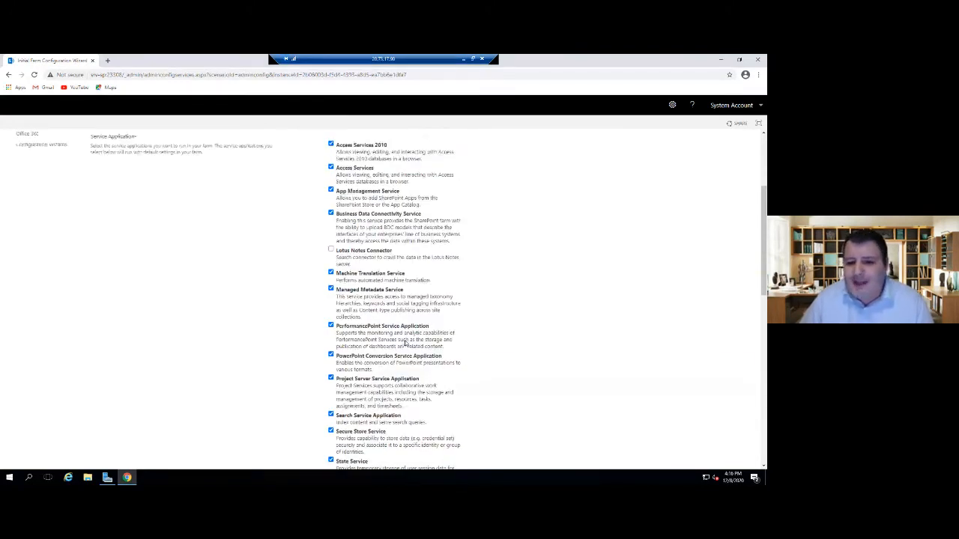
scroll(404, 343, "up", 4)
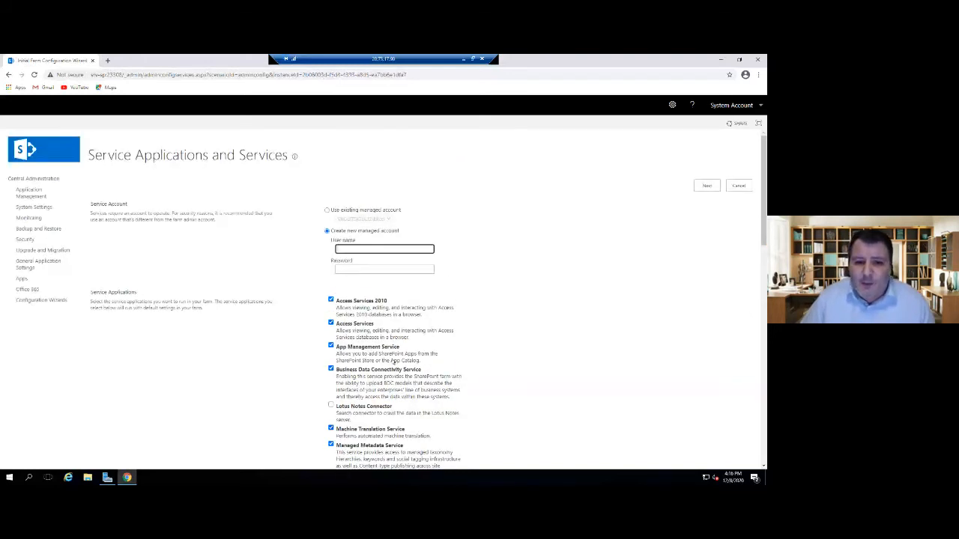
Choose 'Use existing managed account' with the default account and submit to start provisioning
left_click(327, 242)
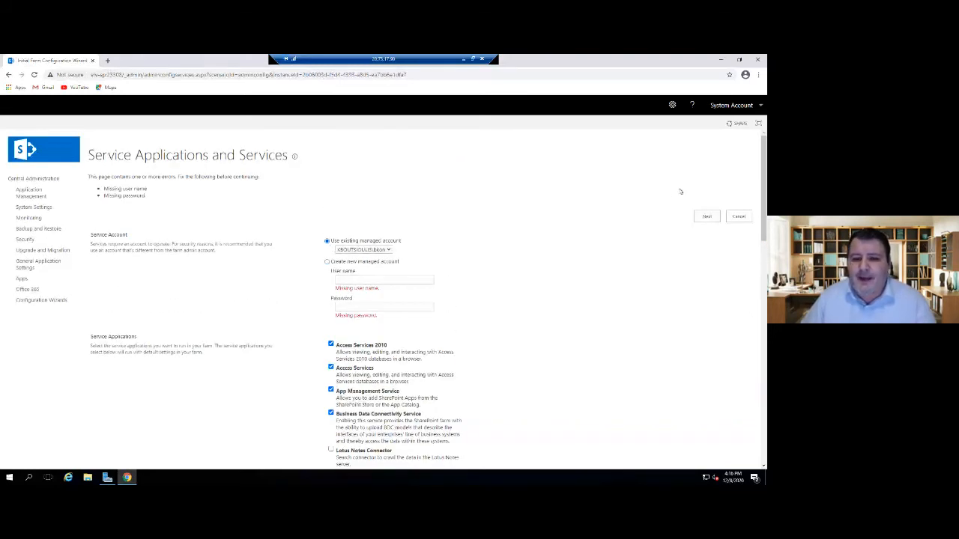
left_click(706, 217)
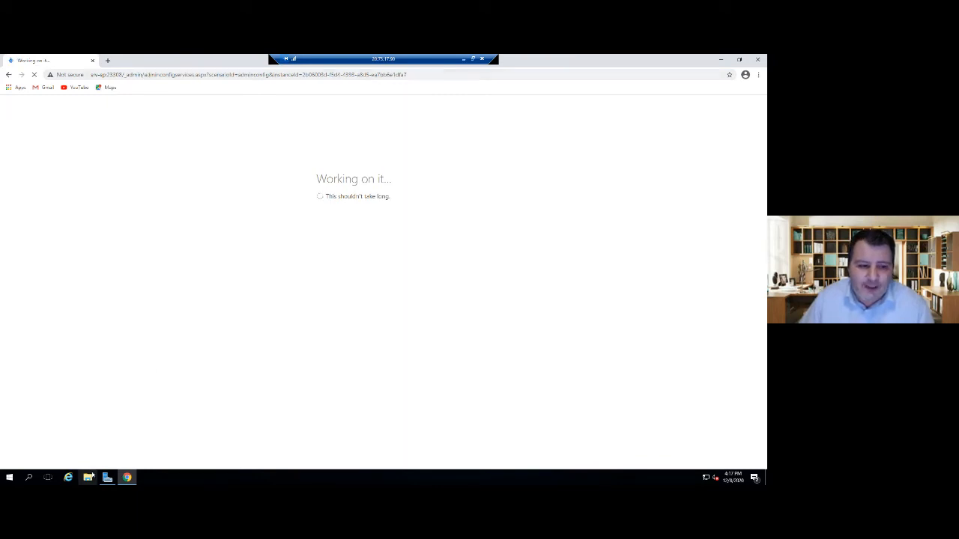
Launch Internet Information Services (IIS) Manager from the Windows Administrative Tools Start menu folder
left_click(9, 477)
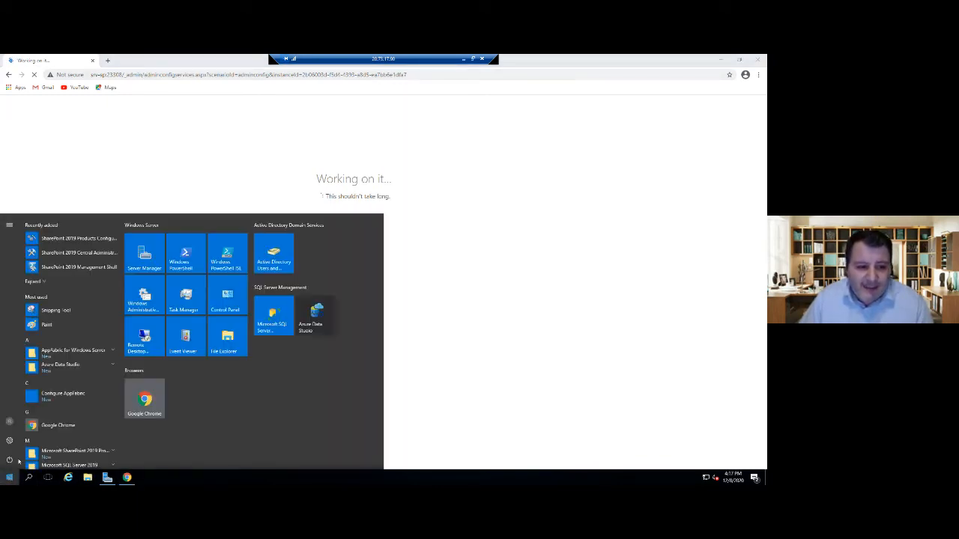
scroll(68, 408, "down", 5)
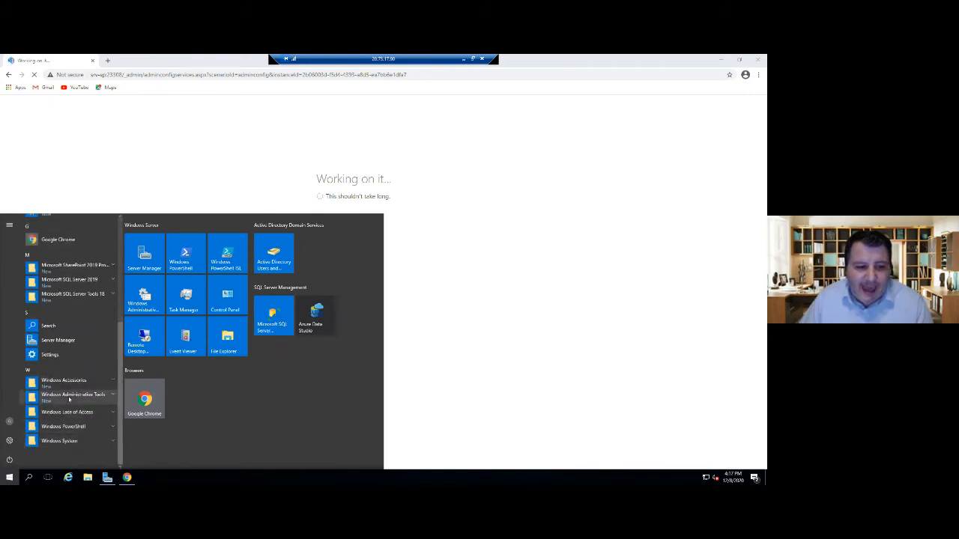
left_click(69, 397)
scroll(69, 399, "down", 1)
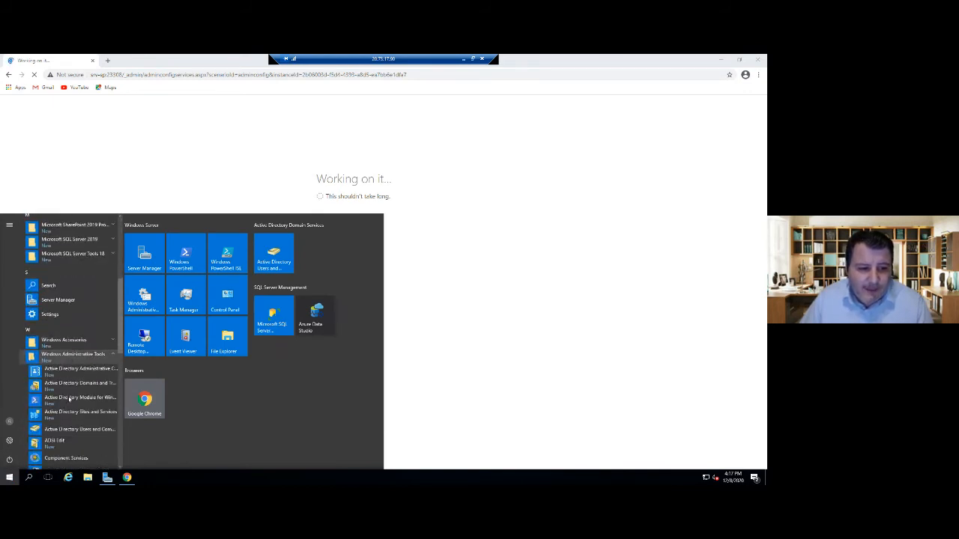
scroll(69, 390, "down", 2)
left_click(66, 265)
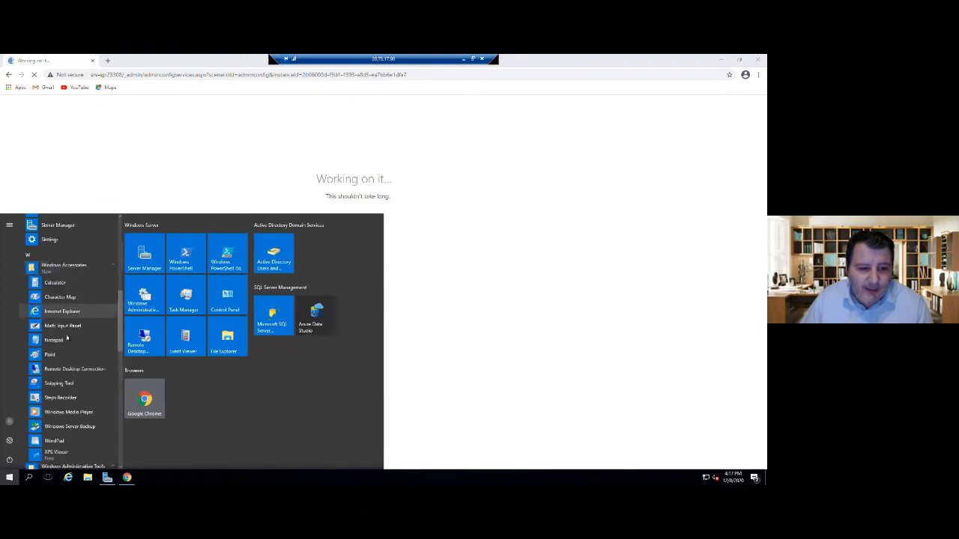
scroll(74, 360, "down", 5)
scroll(77, 390, "down", 1)
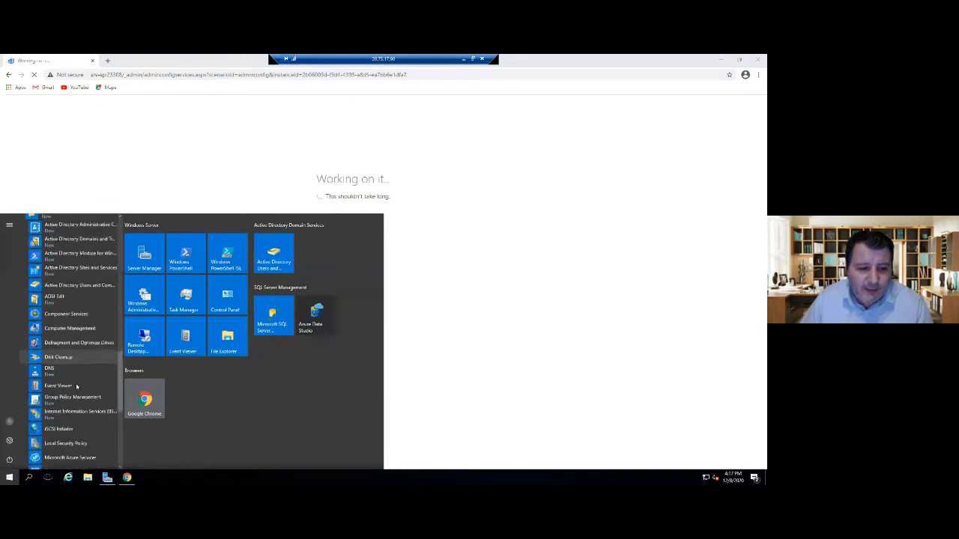
left_click(76, 402)
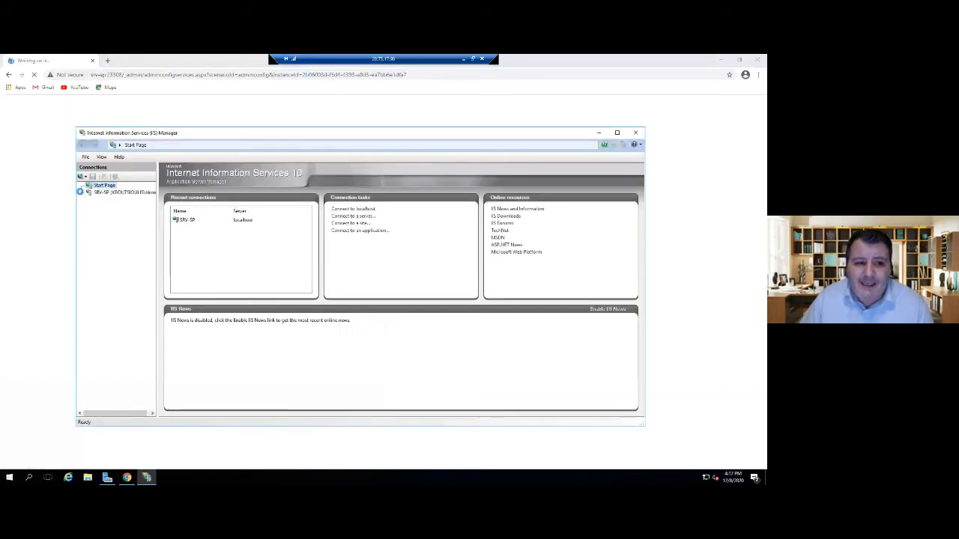
Select the SharePoint Central Administration v4 site under SRV-SP Sites, then minimize IIS Manager to return to the browser
left_click(81, 194)
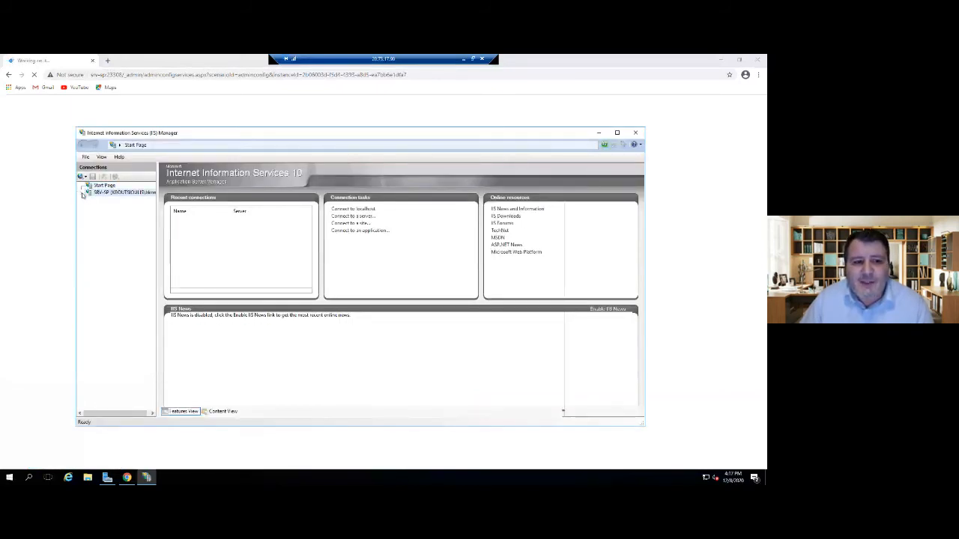
left_click(90, 209)
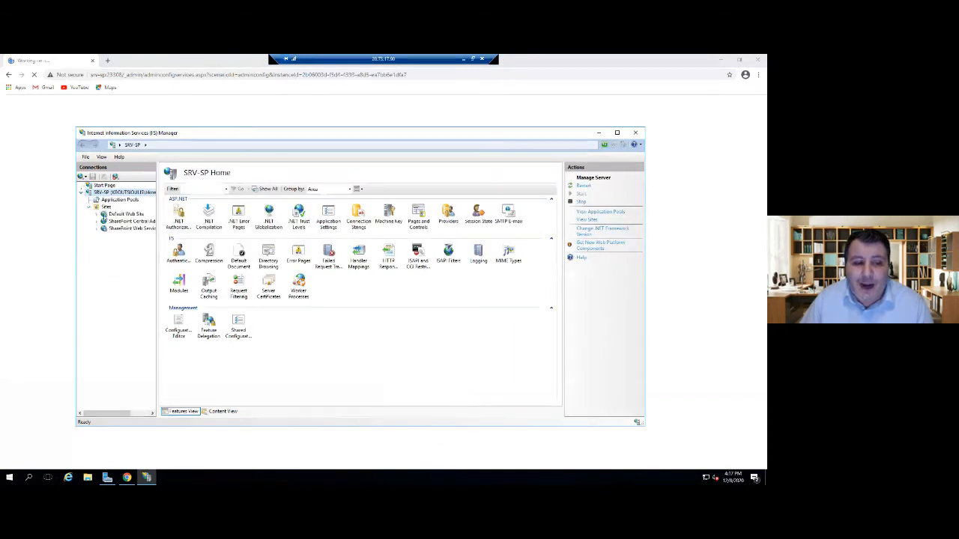
left_click_drag(158, 236, 209, 237)
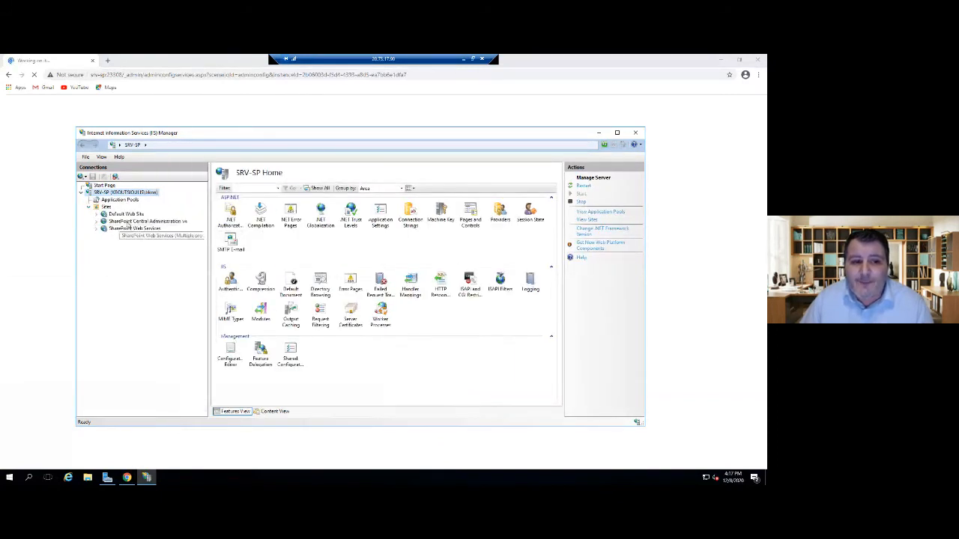
left_click(125, 222)
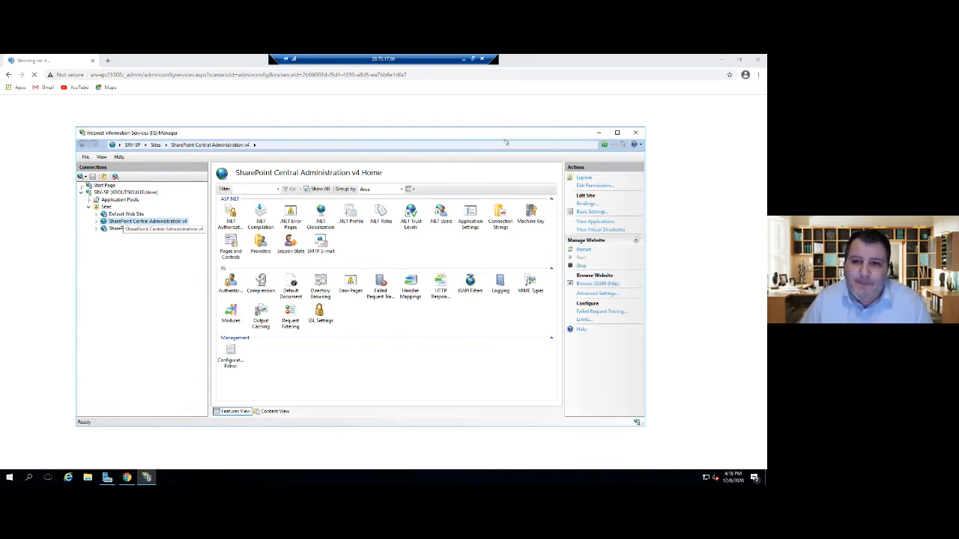
left_click(598, 133)
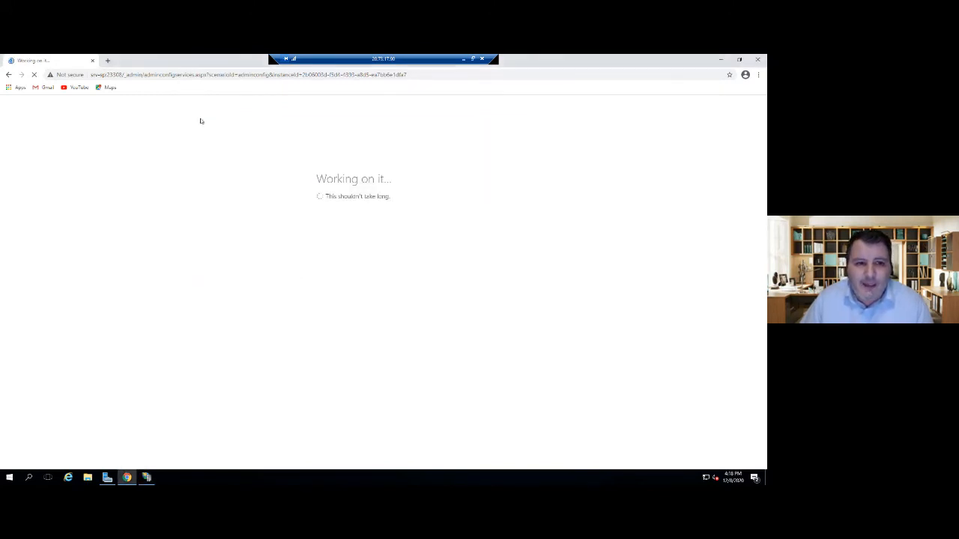
left_click(202, 74)
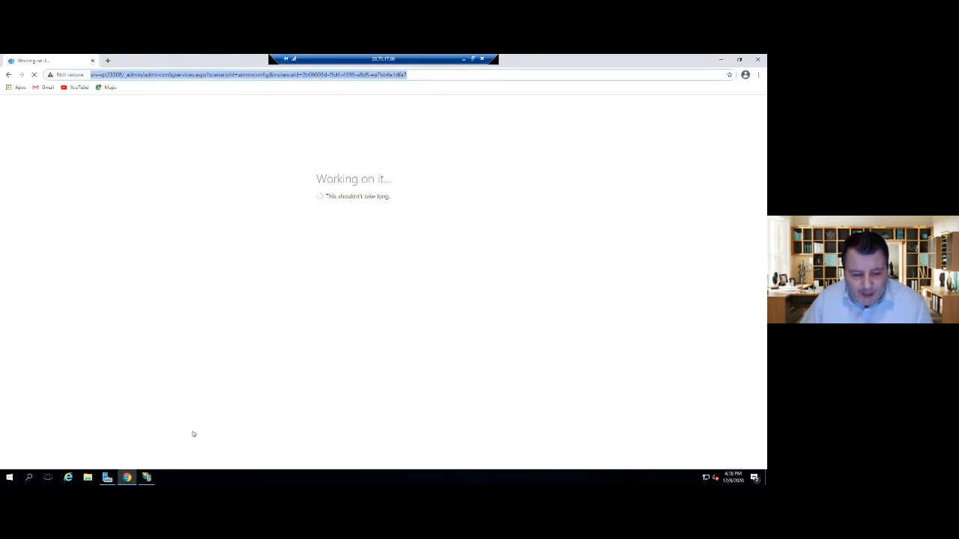
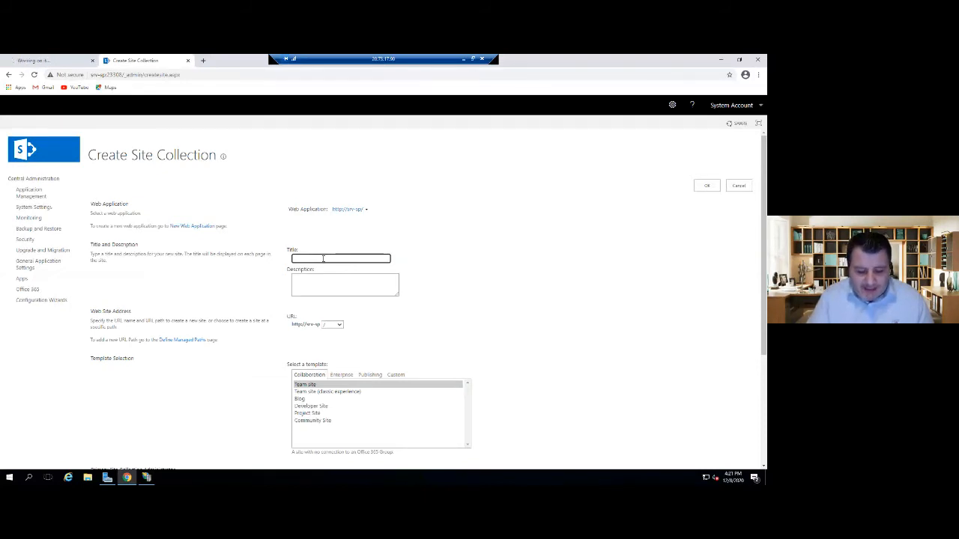
Enter 'Share Knowledge Point' as the site title and select the Team site (classic experience) template
type("Tes")
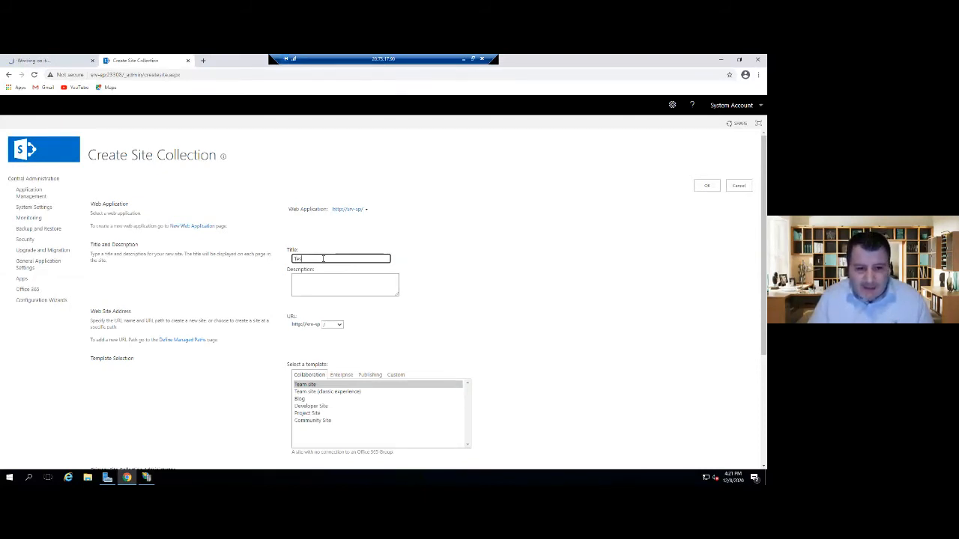
type("t")
key("BackSpace")
key("BackSpace")
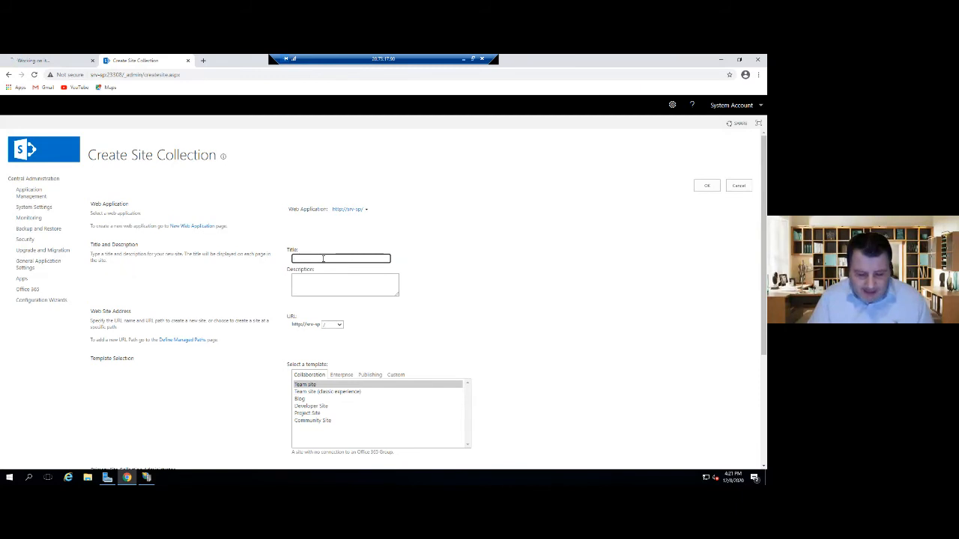
type("S")
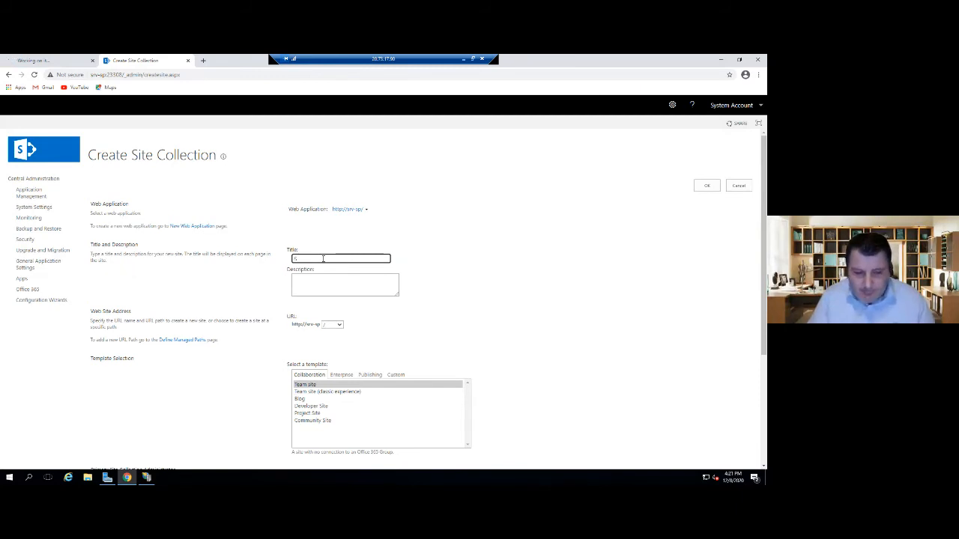
type("harePoint")
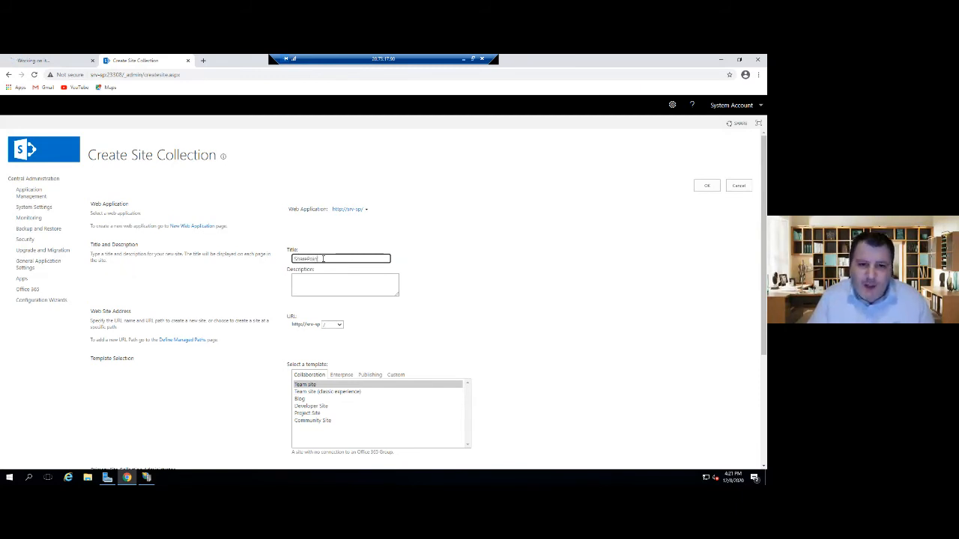
key("BackSpace")
key("BackSpace")
key("BackSpace")
key("BackSpace")
key("BackSpace")
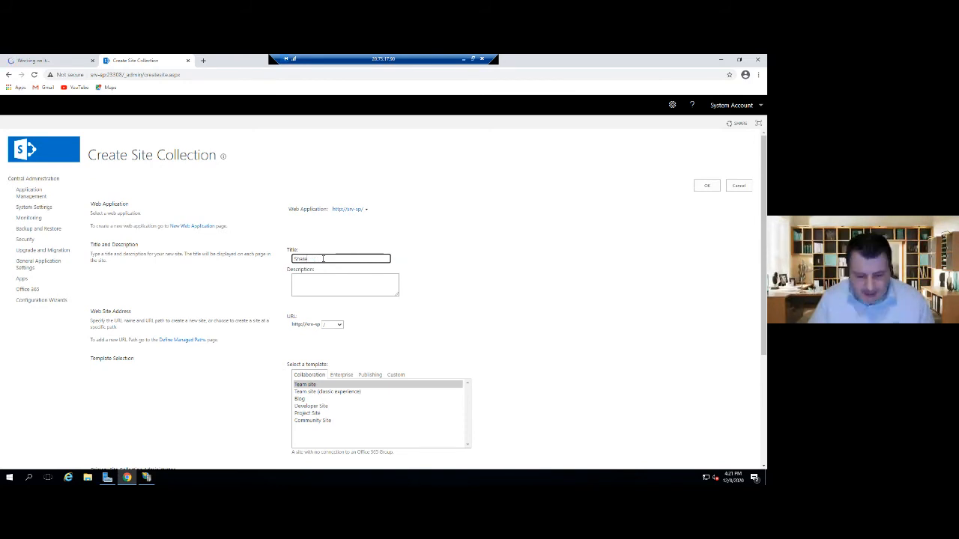
type("Know")
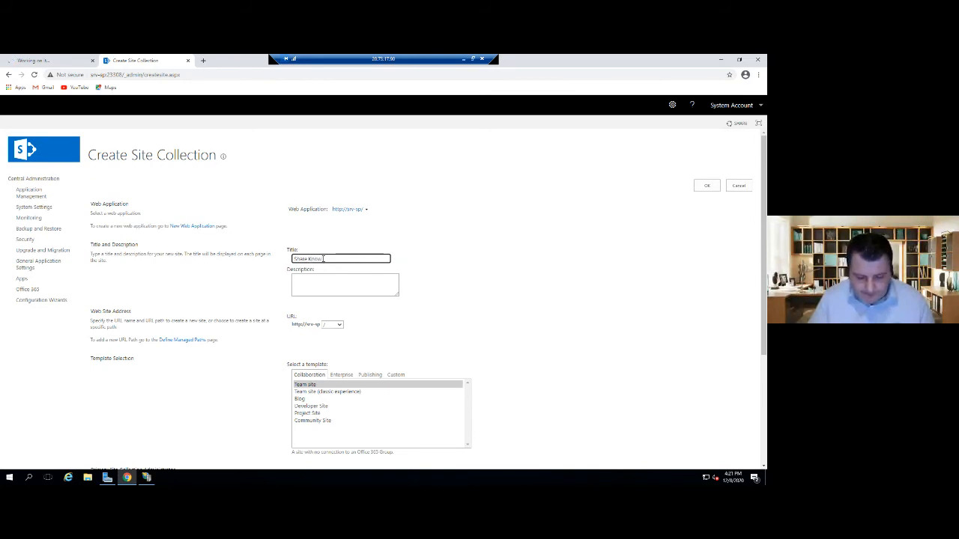
type("ledge Point")
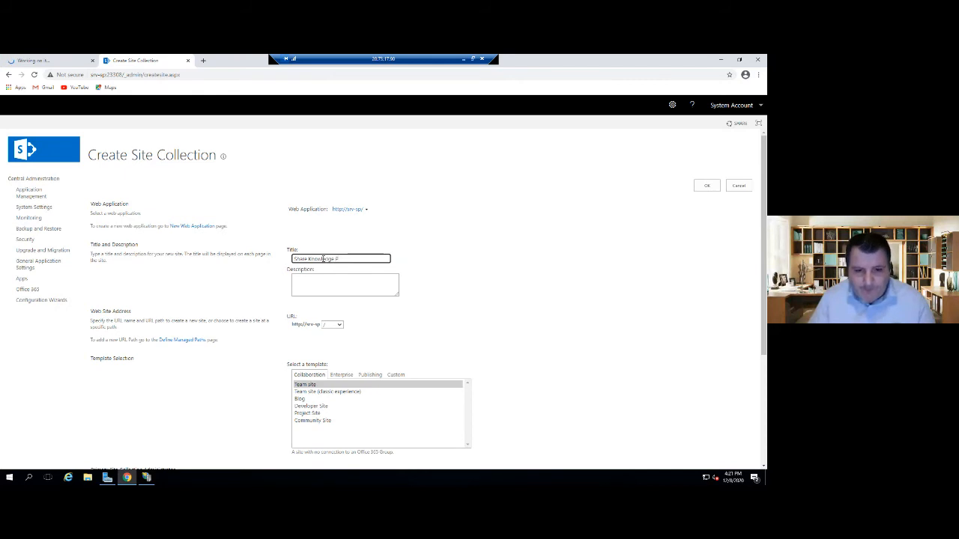
left_click(331, 392)
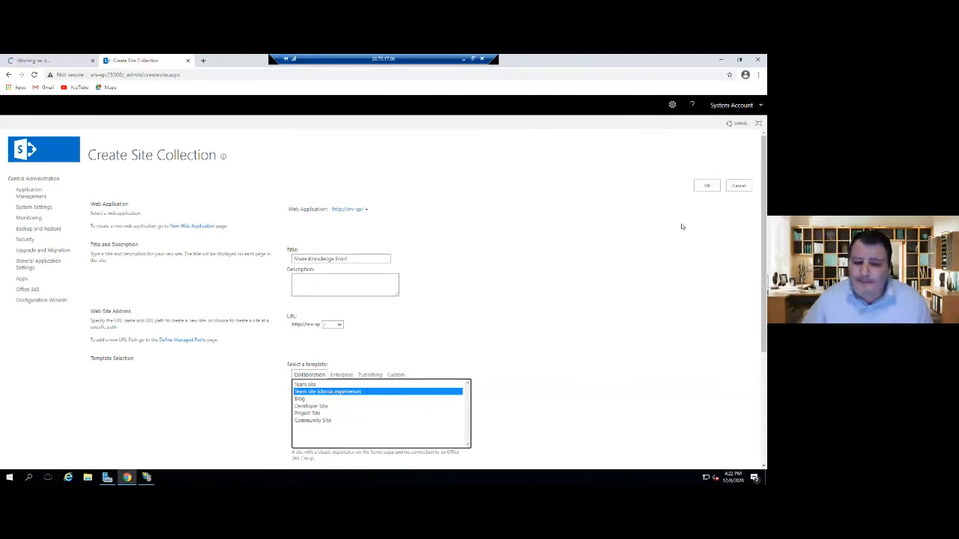
scroll(616, 307, "down", 2)
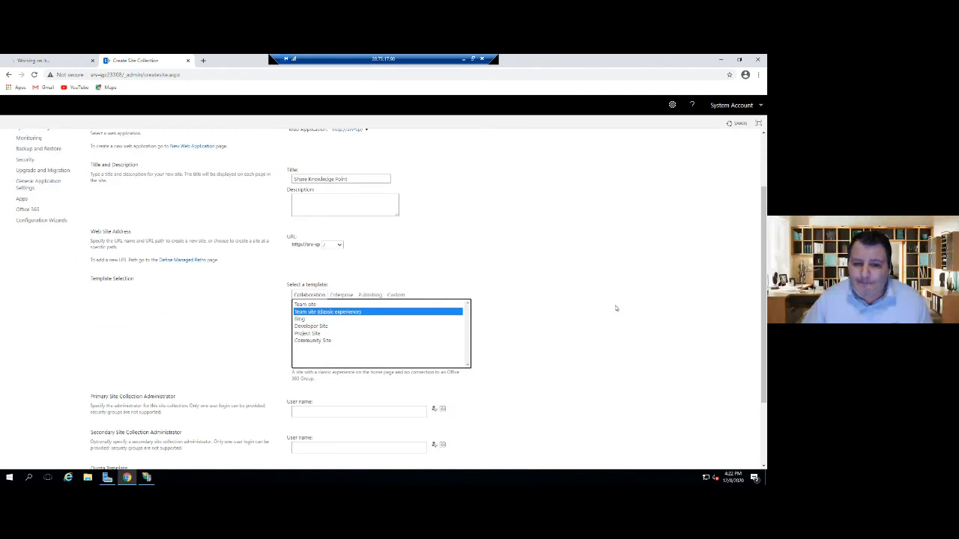
Enter and check the admin account as primary and secondary administrator, then click OK
left_click(464, 59)
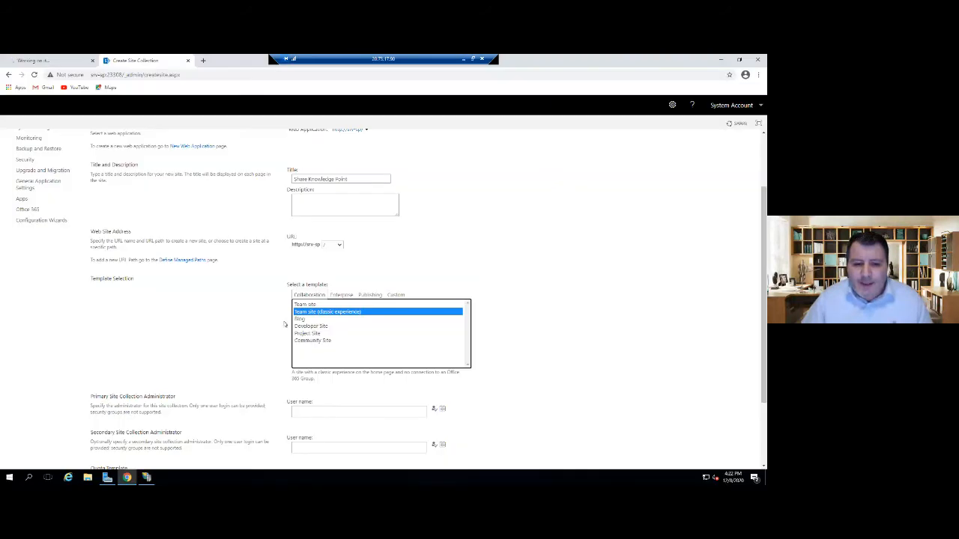
left_click(325, 410)
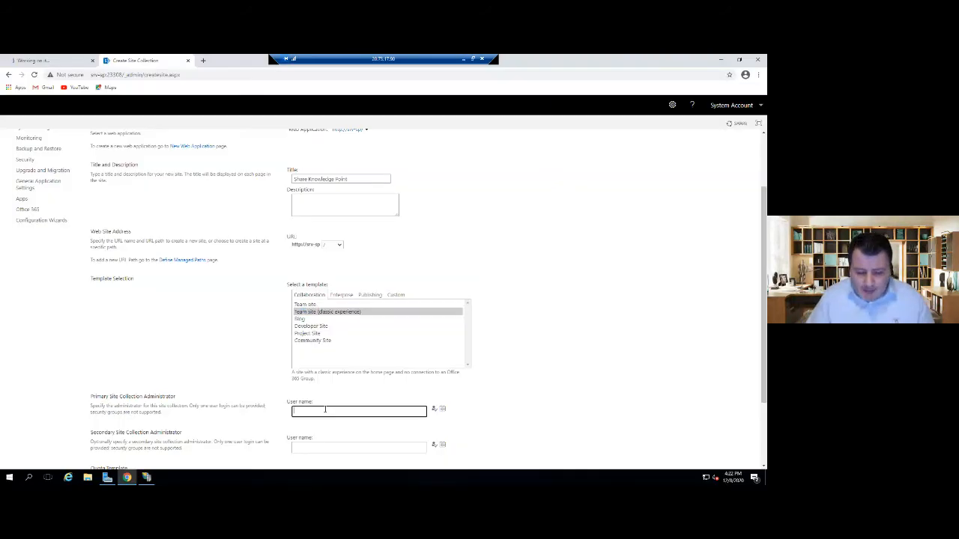
type("bkon")
left_click(435, 410)
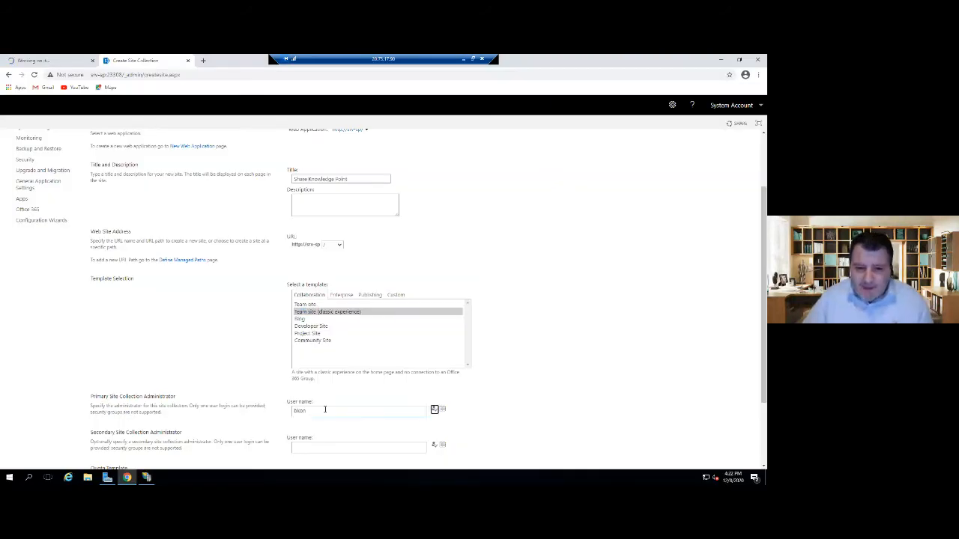
left_click(353, 446)
type("bkon")
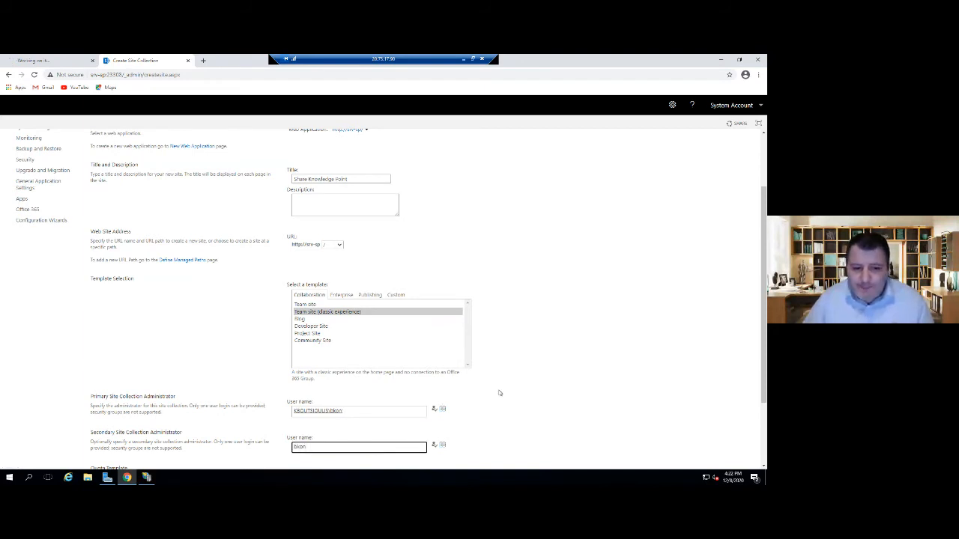
left_click(432, 446)
scroll(524, 393, "down", 2)
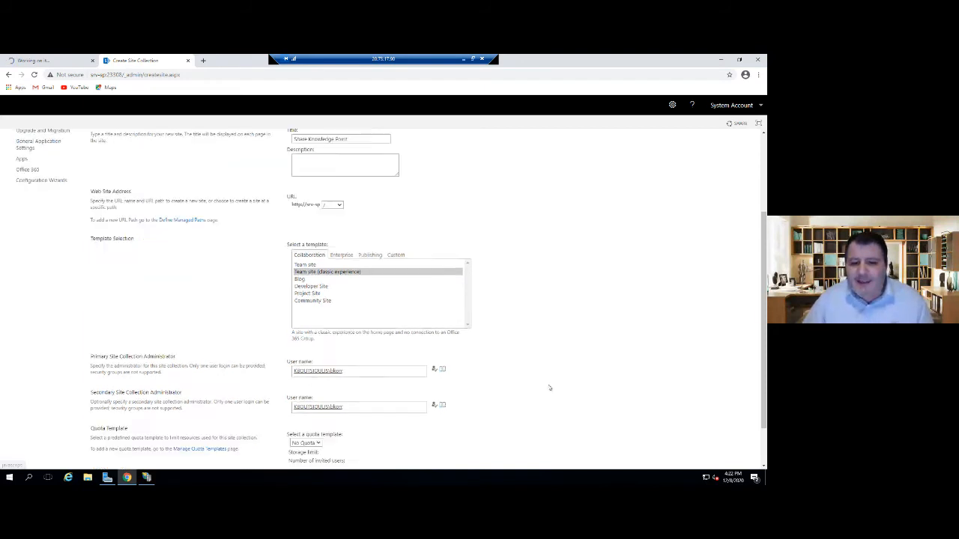
scroll(479, 412, "down", 1)
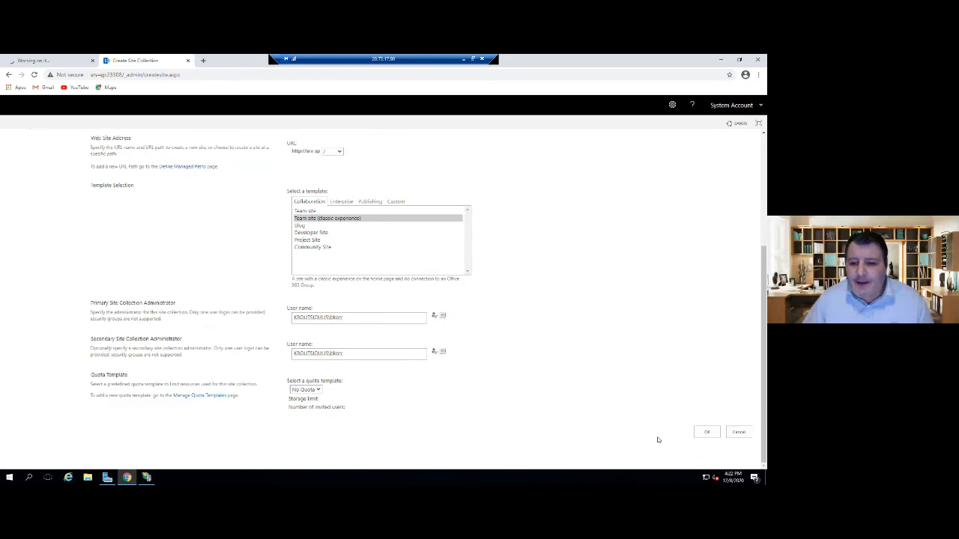
left_click(707, 432)
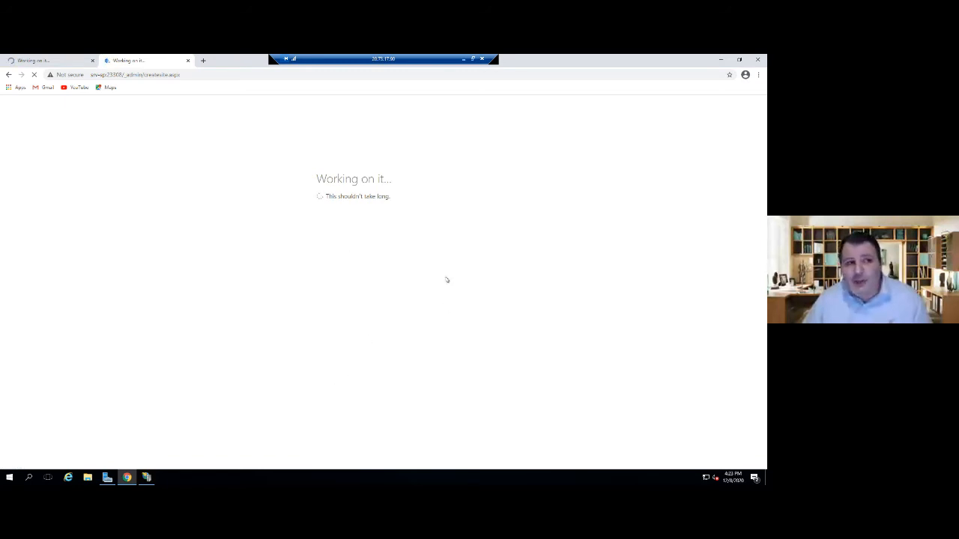
left_click(93, 61)
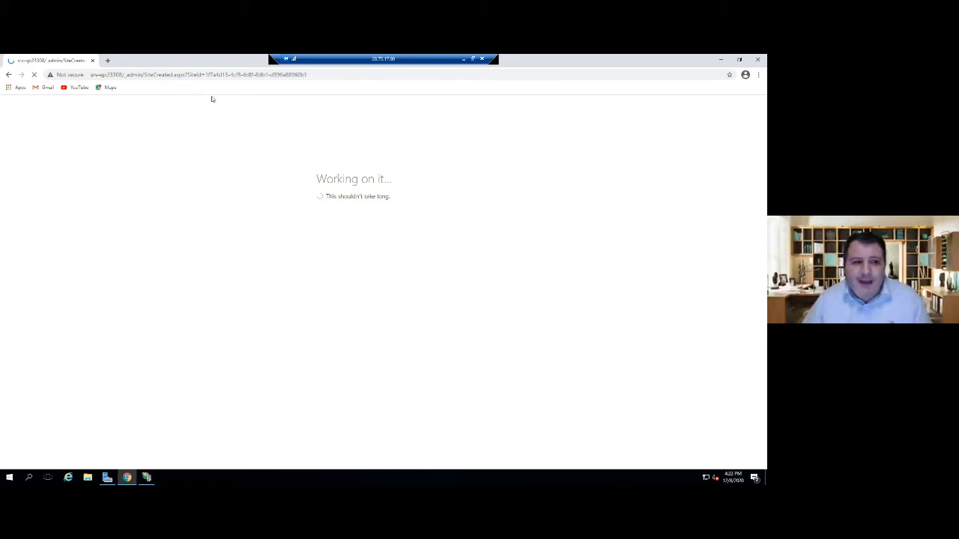
left_click(111, 197)
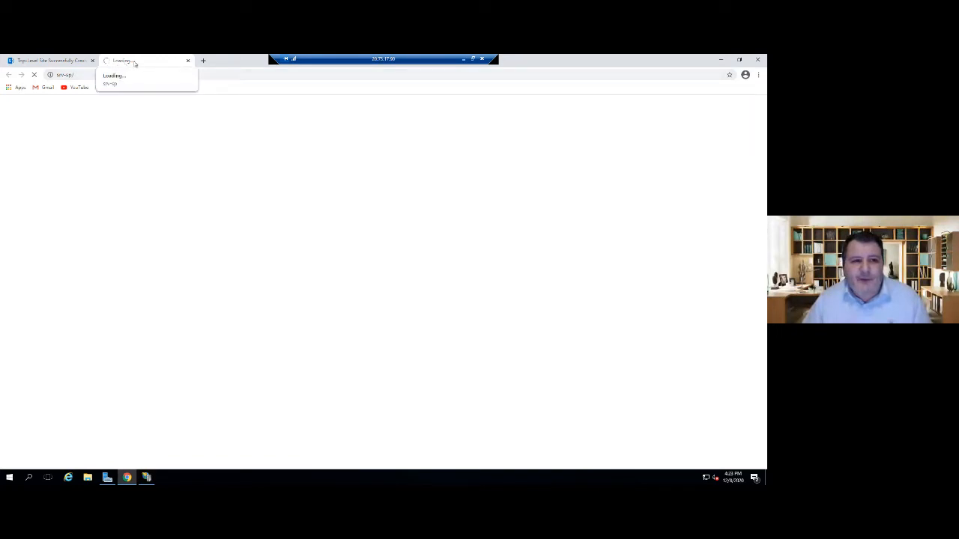
left_click(66, 62)
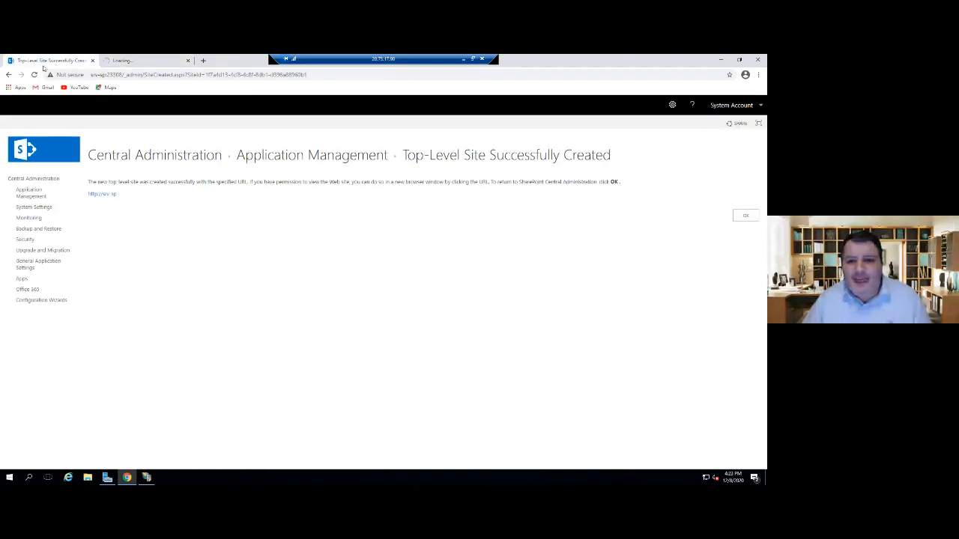
Sign in on the srv-sp tab with the administrator's username and password
left_click(139, 62)
type("bkorn")
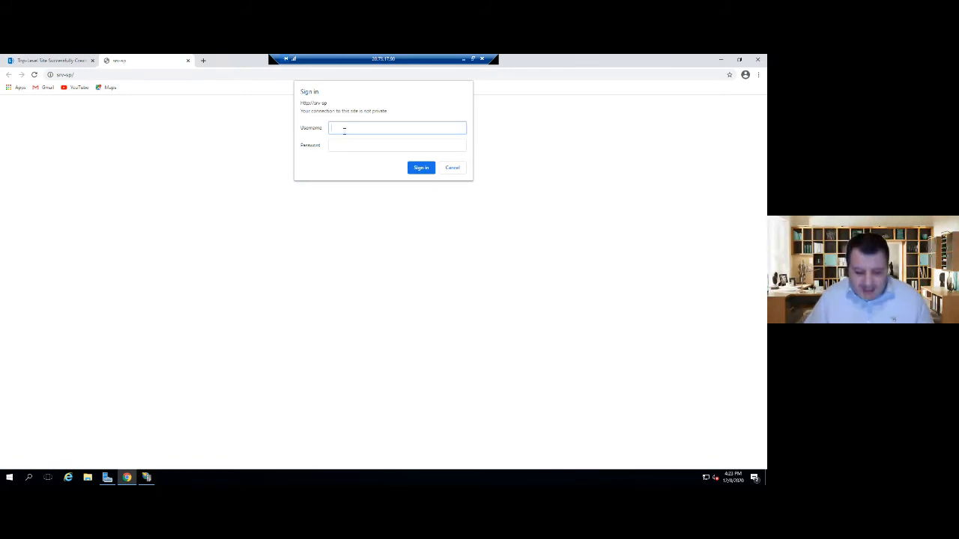
key("Tab")
type("*******")
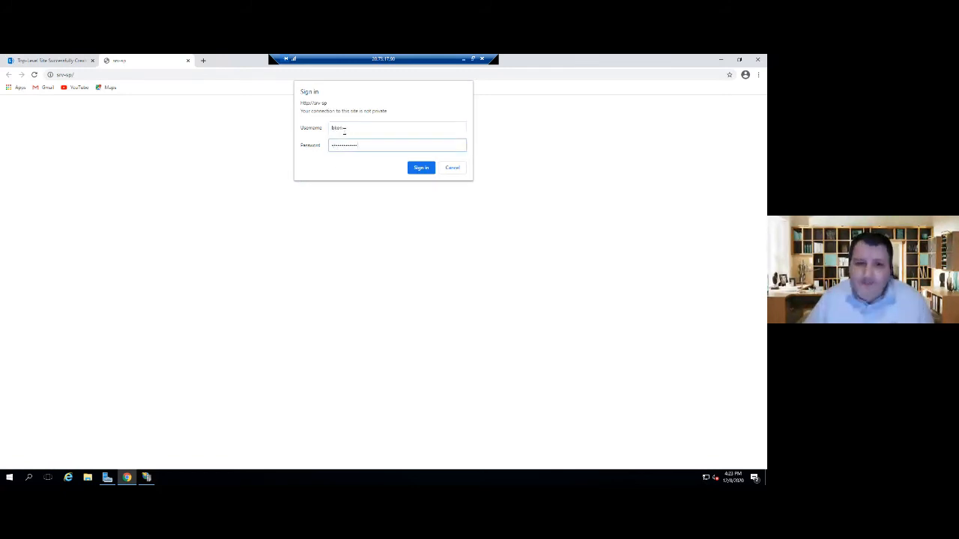
key("Return")
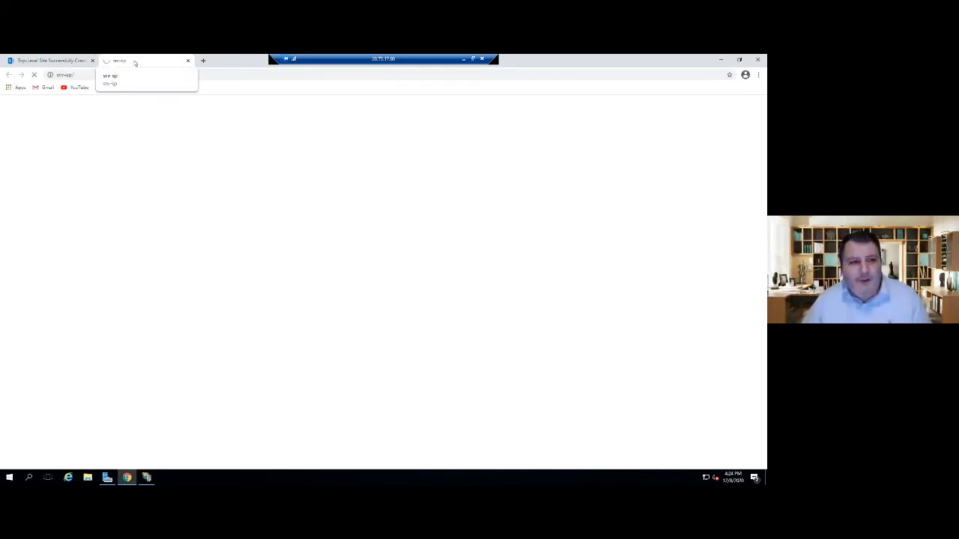
Load srv-sp again in a fresh browser tab
left_click(56, 62)
left_click(145, 62)
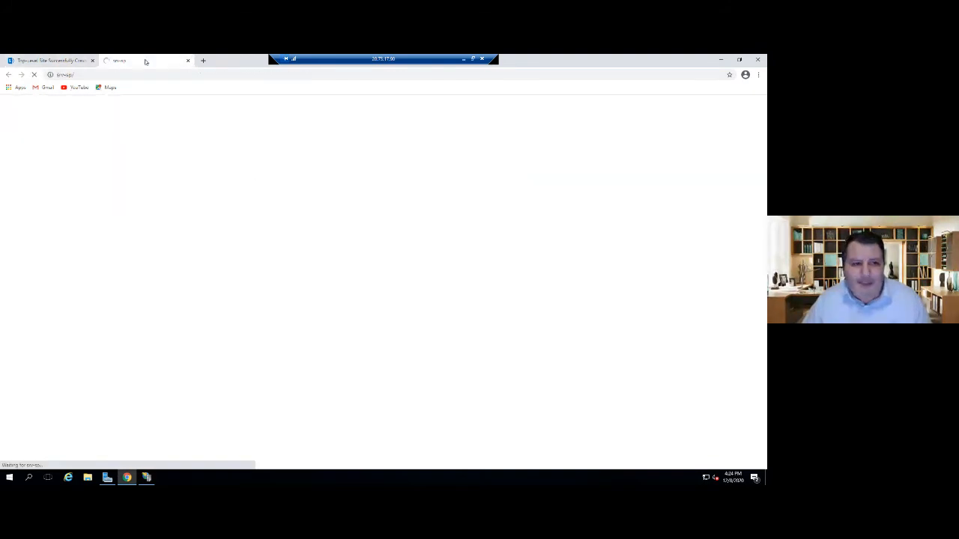
left_click(203, 60)
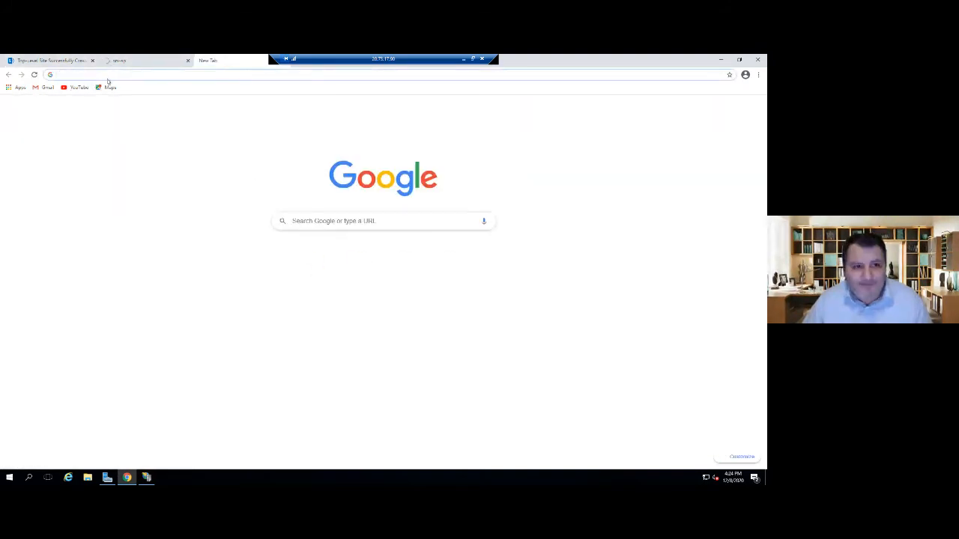
type("srv-sp/")
key("Return")
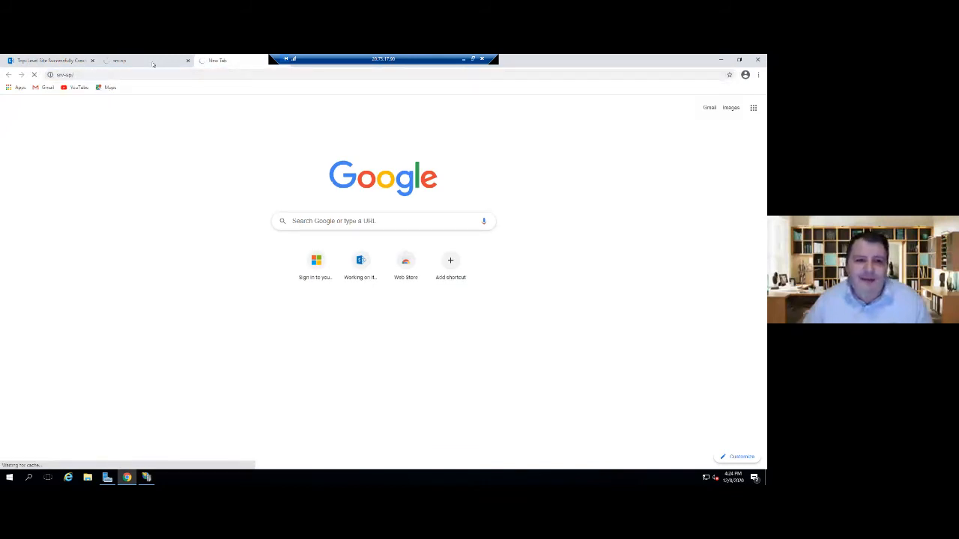
Check both srv-sp tabs' progress, then bring IIS Manager to the front
left_click(152, 61)
left_click_drag(341, 60, 448, 60)
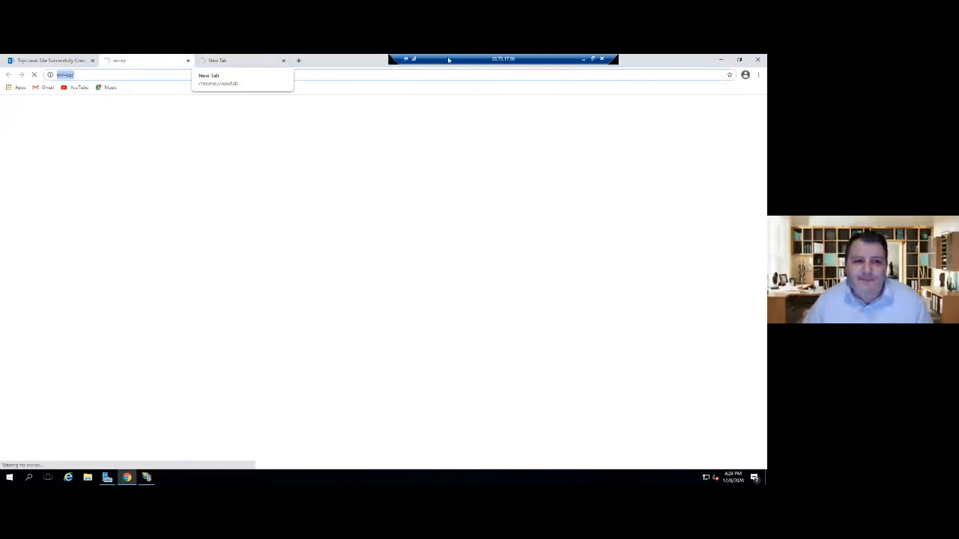
left_click(235, 65)
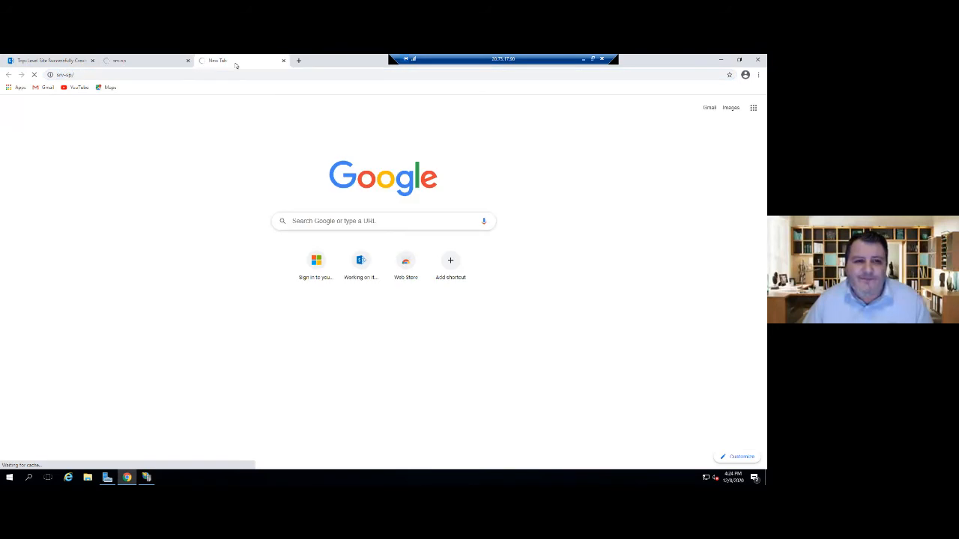
left_click(162, 66)
left_click(104, 74)
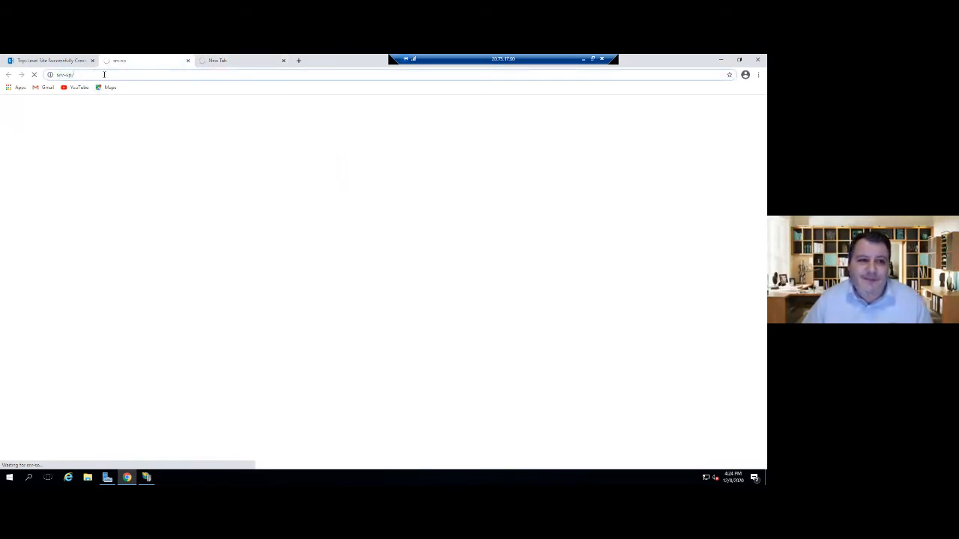
left_click(147, 478)
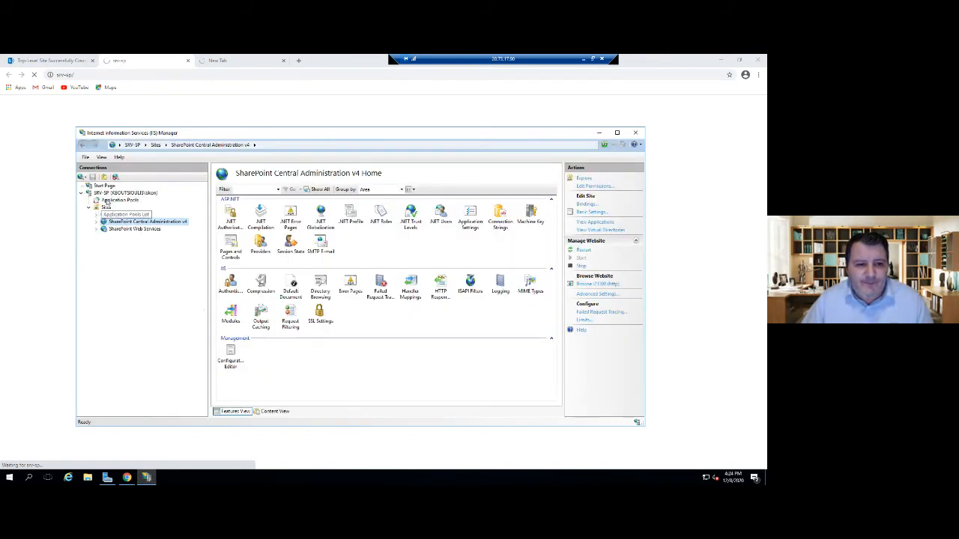
Refresh SRV-SP, select the SharePoint - 80 site, and review its Advanced Settings without changing anything
right_click(112, 194)
left_click(134, 198)
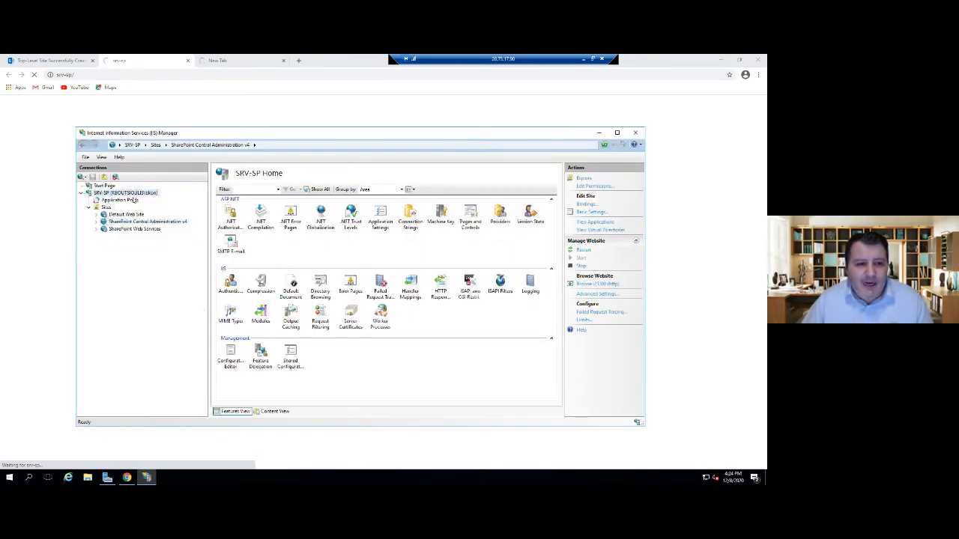
left_click(88, 208)
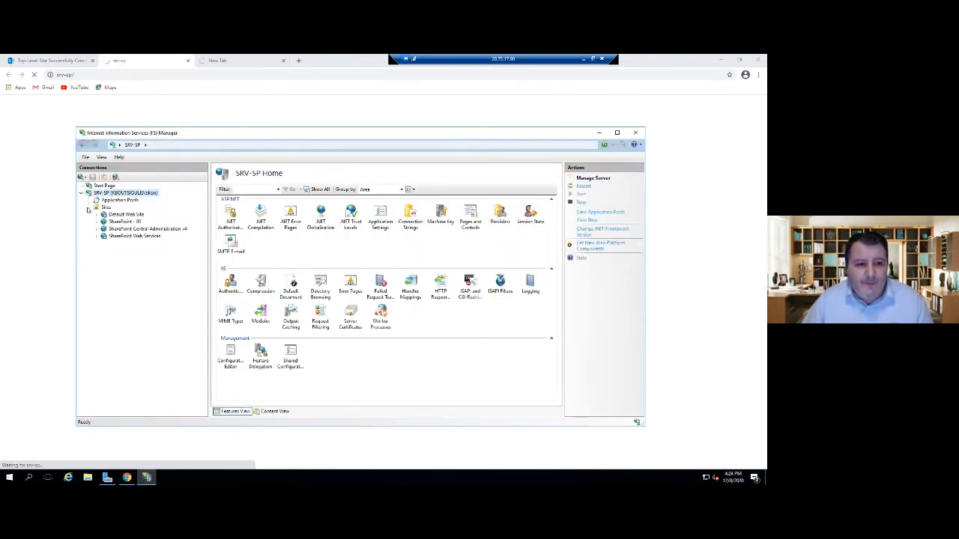
left_click(124, 222)
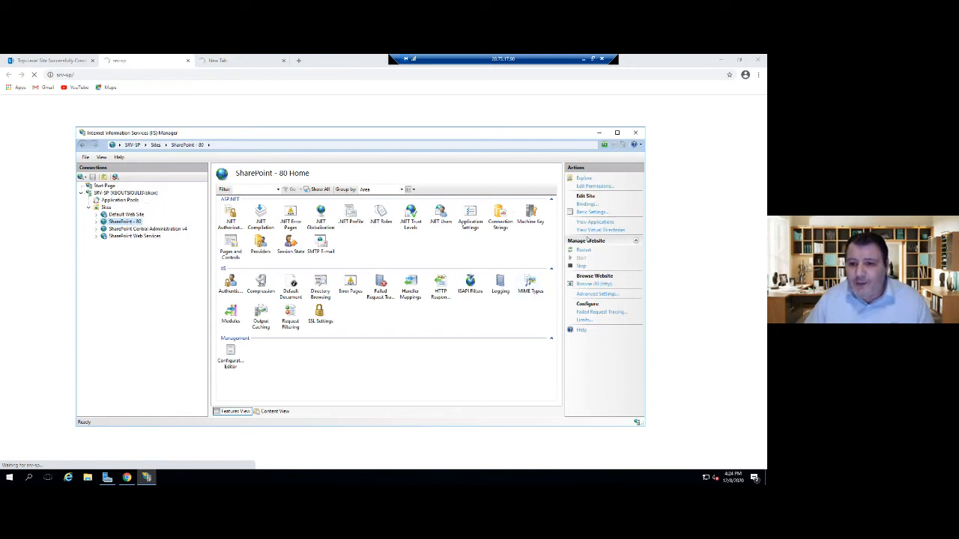
left_click(597, 297)
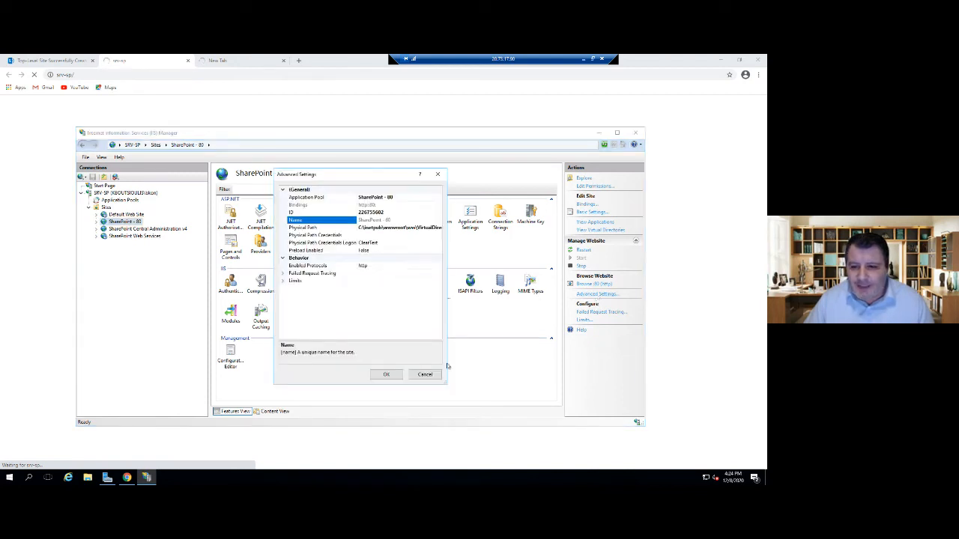
left_click(425, 376)
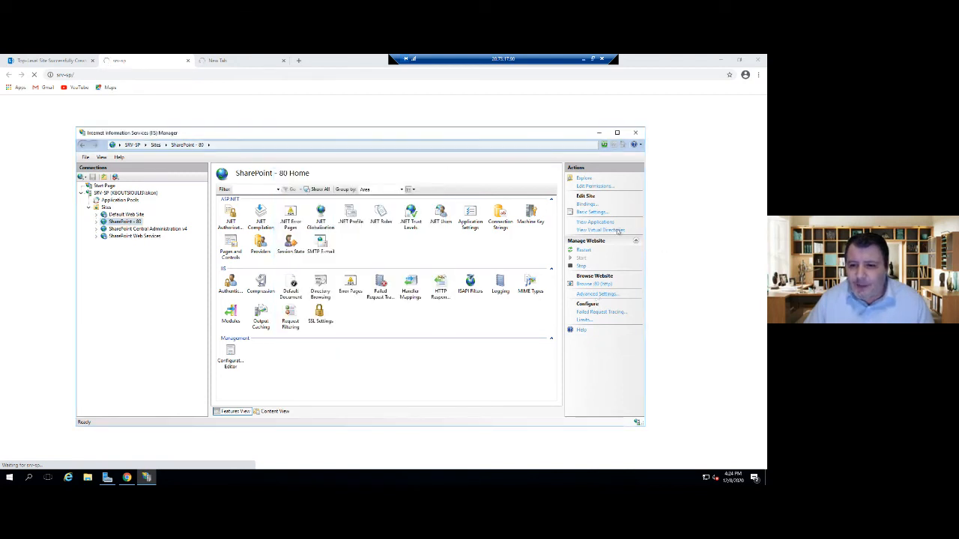
Set the SharePoint - 80 http port 80 binding's host name to the VM's westeurope cloudapp.azure.com DNS name
left_click(588, 205)
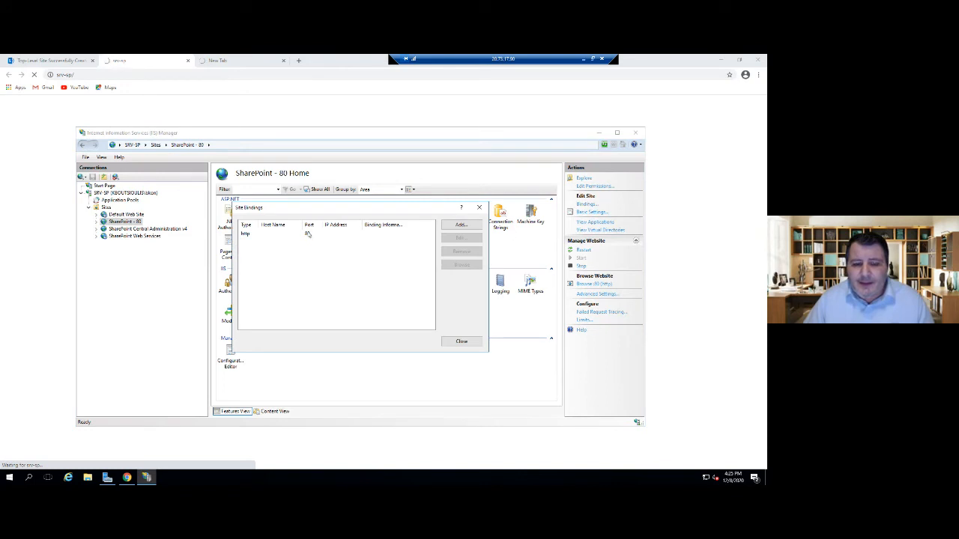
left_click(307, 234)
left_click(461, 238)
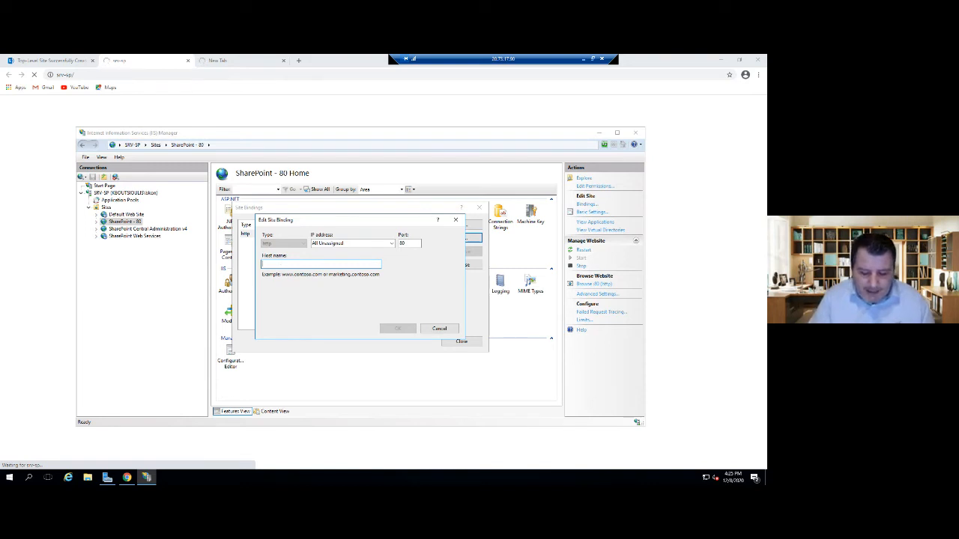
type("kboutsioulis")
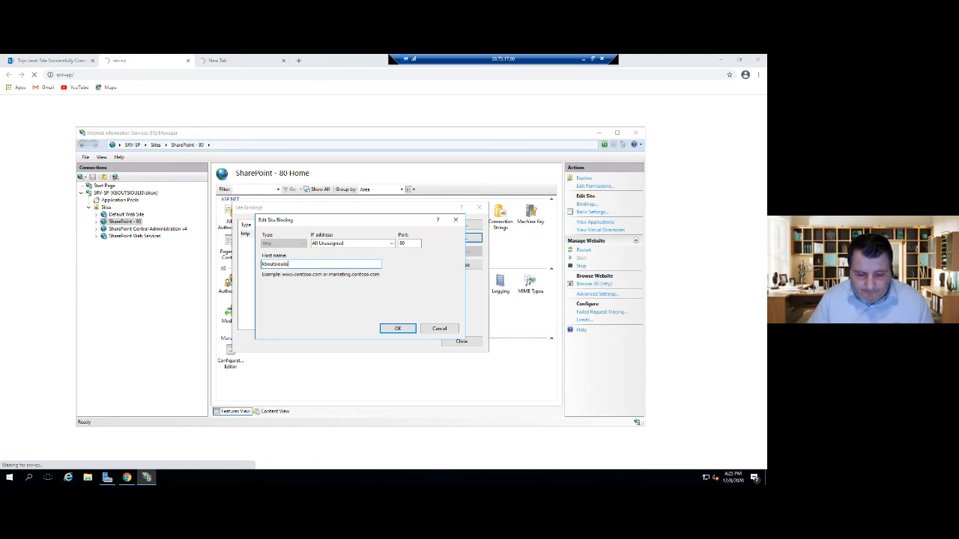
type(".westeurope")
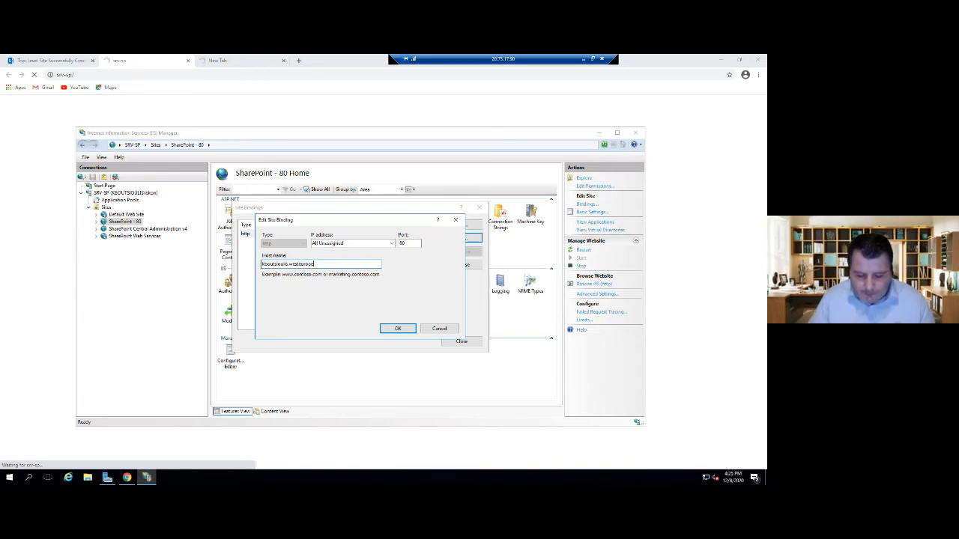
type(".azure")
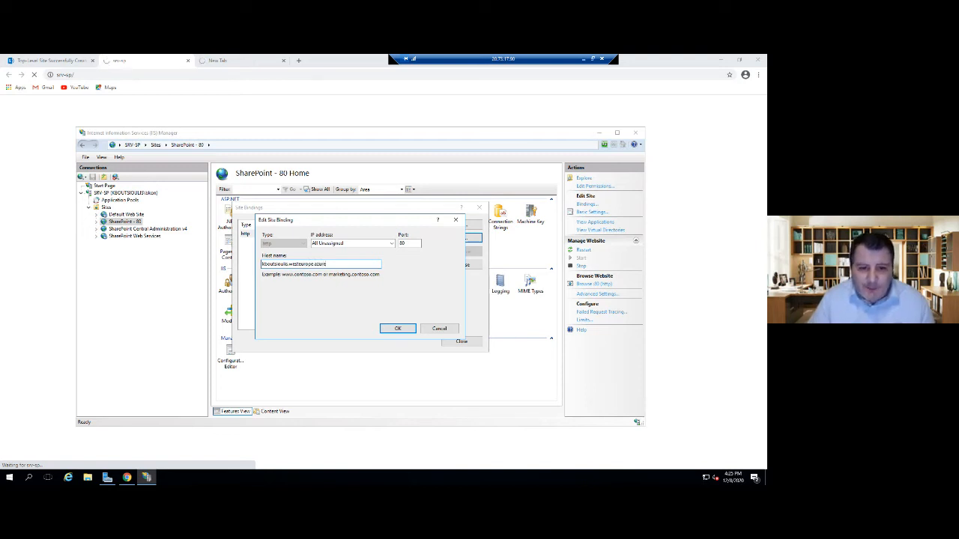
key("BackSpace")
key("BackSpace")
key("BackSpace")
key("BackSpace")
key("BackSpace")
type("cloud")
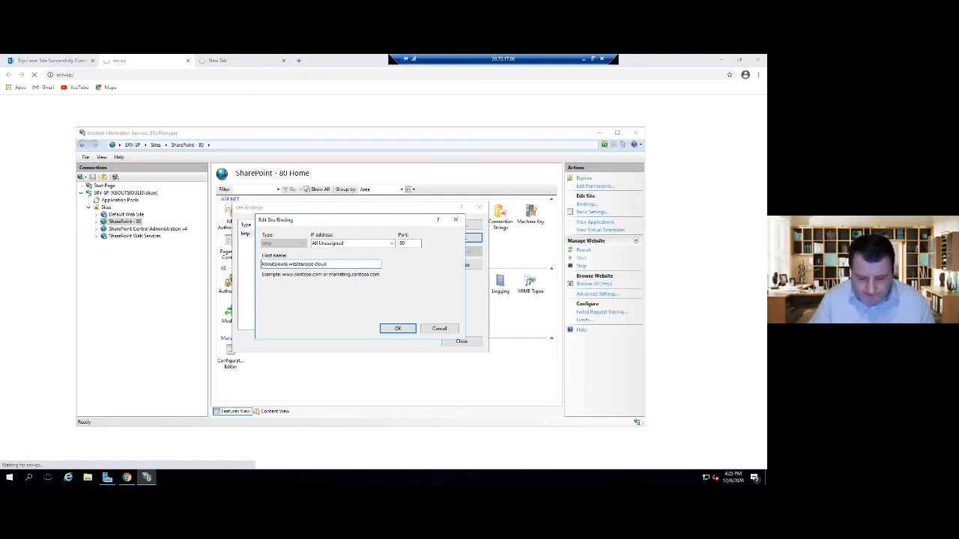
type("app.azure")
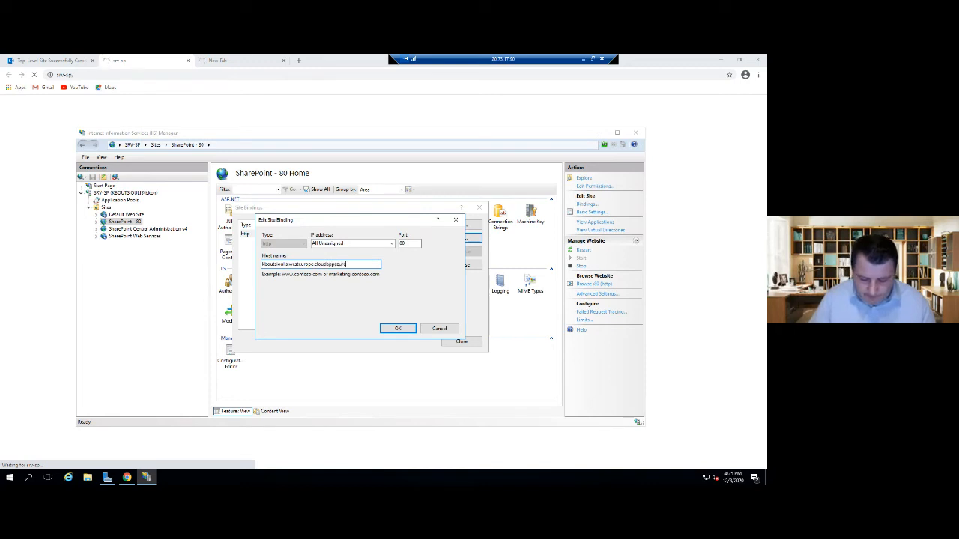
type(".com")
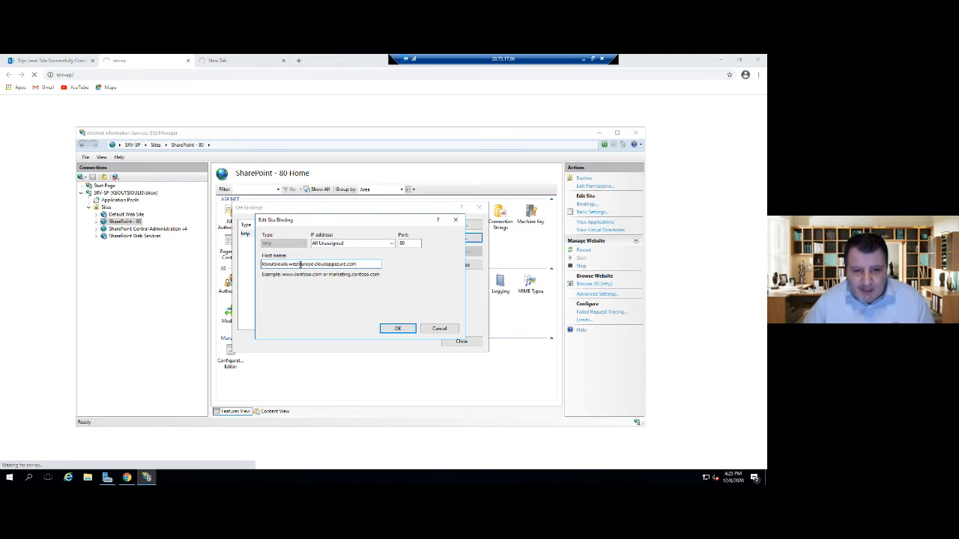
double_click(300, 265)
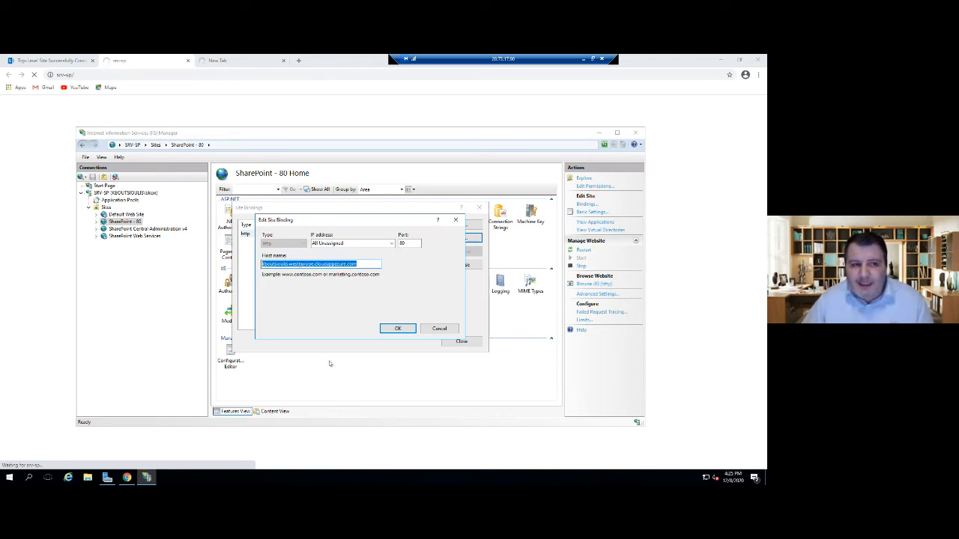
left_click(397, 329)
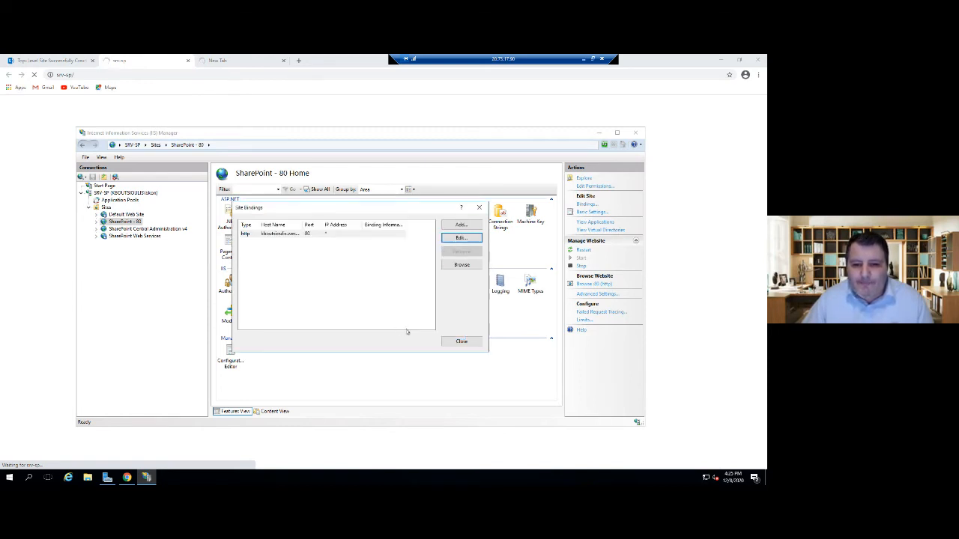
left_click(462, 341)
Minimize IIS Manager and check the srv-sp address in Chrome
left_click(598, 133)
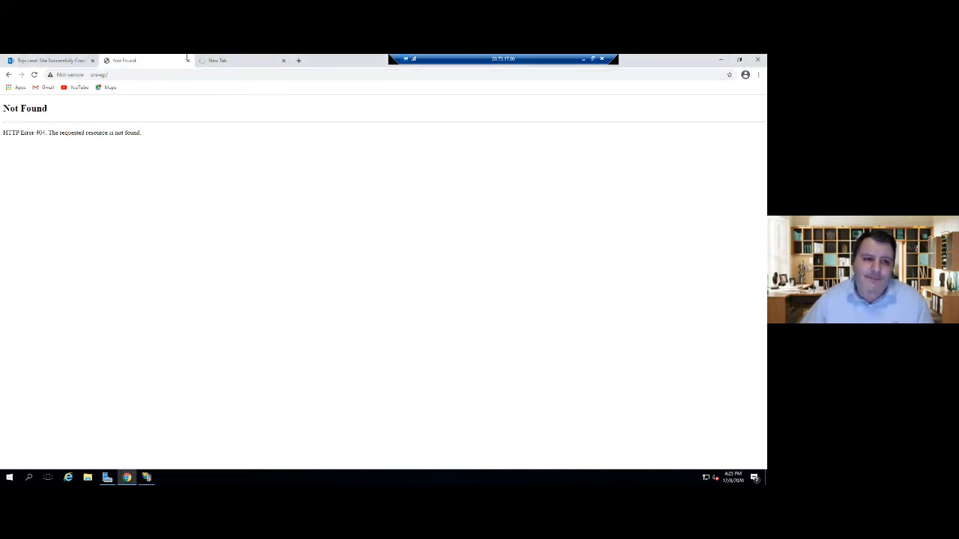
left_click(148, 76)
left_click(148, 104)
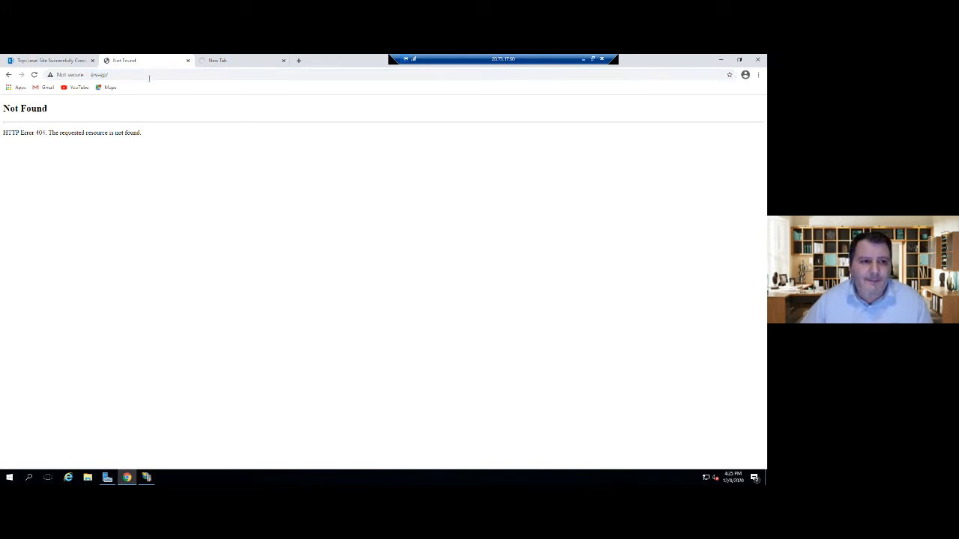
Clear the host name from the SharePoint - 80 binding, then reload srv-sp in Chrome
left_click(147, 477)
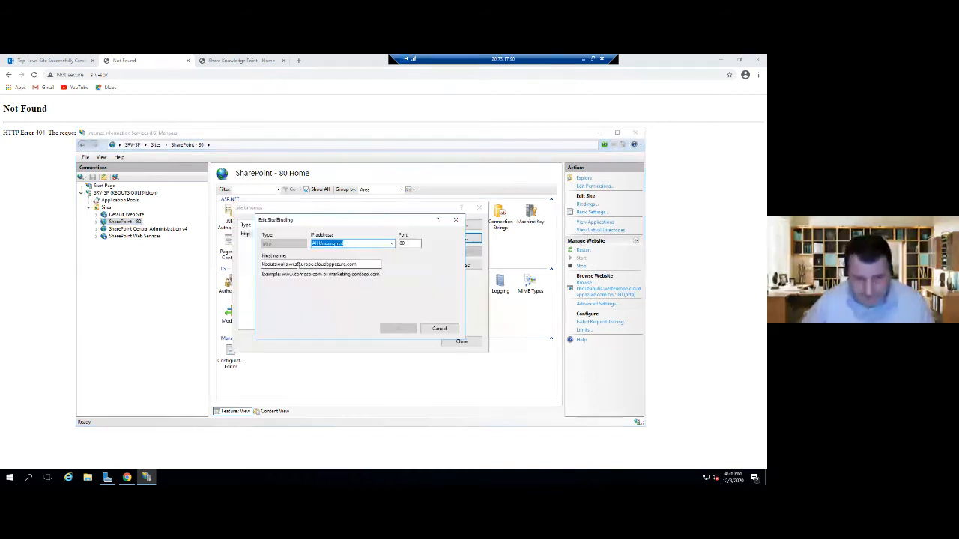
key("Tab")
key("Tab")
key("BackSpace")
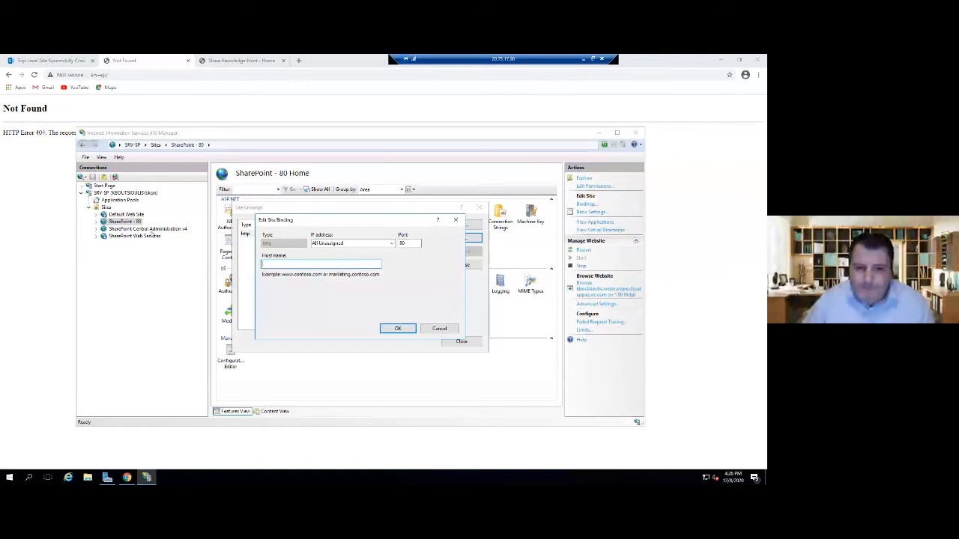
left_click(398, 328)
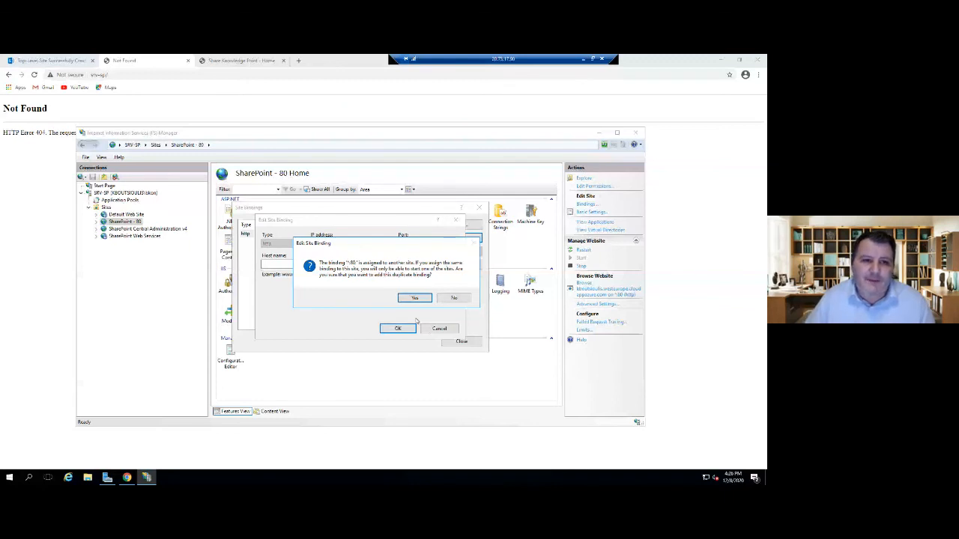
left_click(97, 75)
left_click(96, 75)
key("Return")
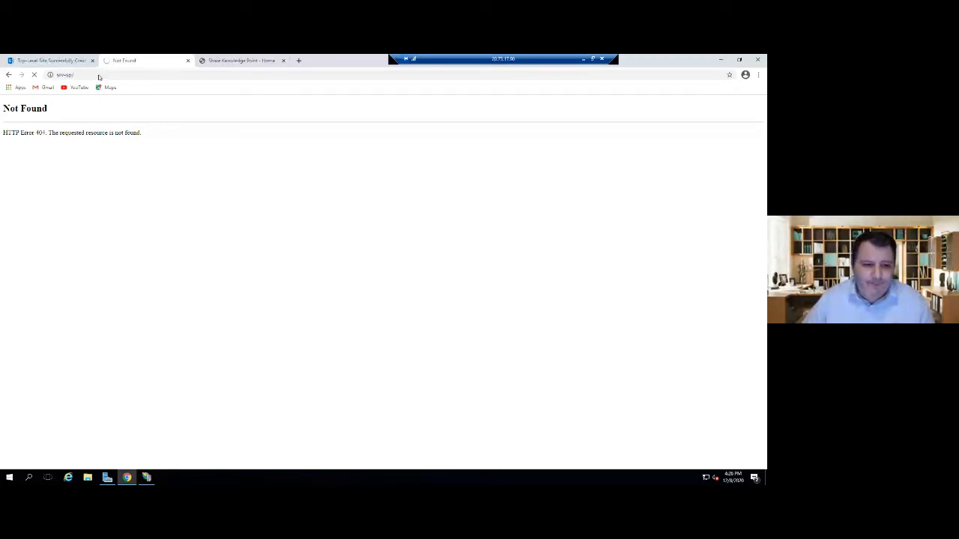
mouse_move(149, 480)
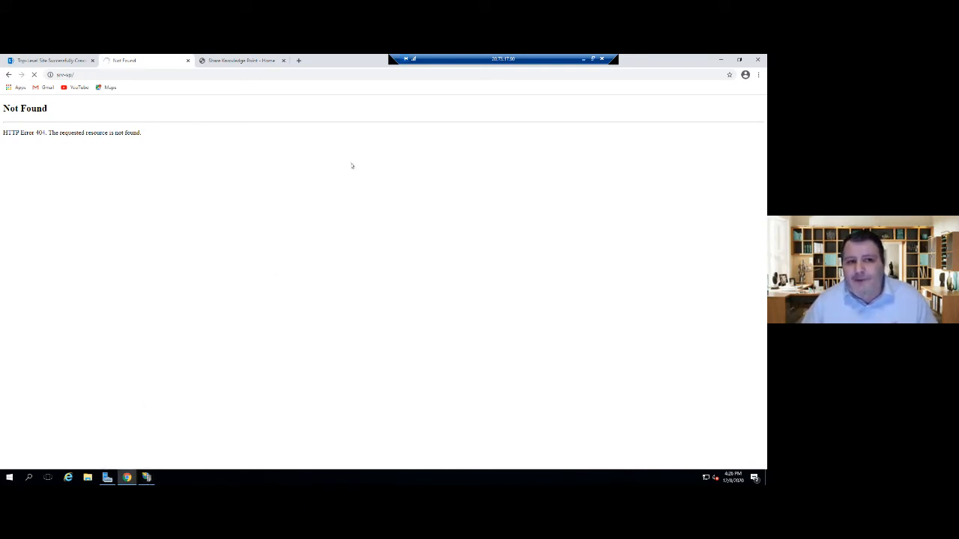
left_click(136, 75)
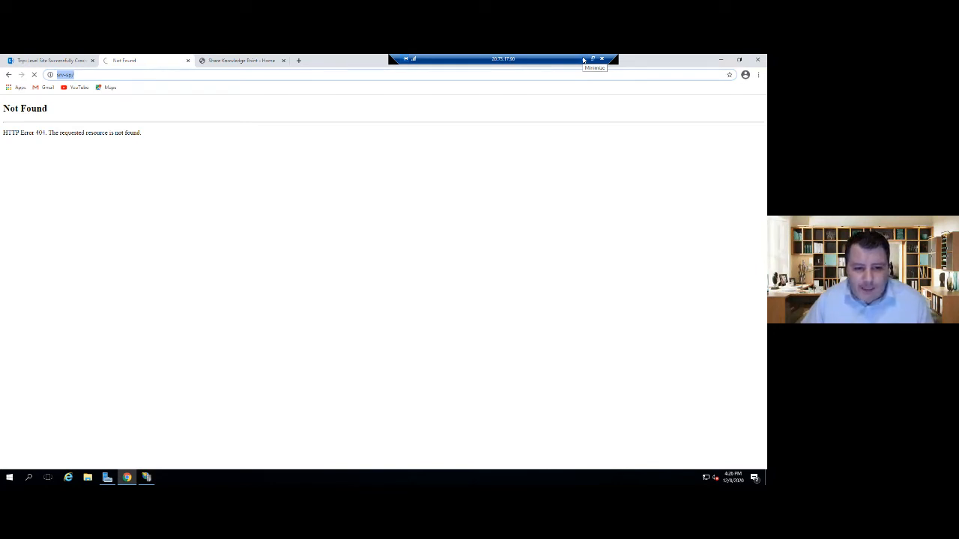
Return to the Share Knowledge Point tab and open its Site contents from the gear menu
left_click(584, 60)
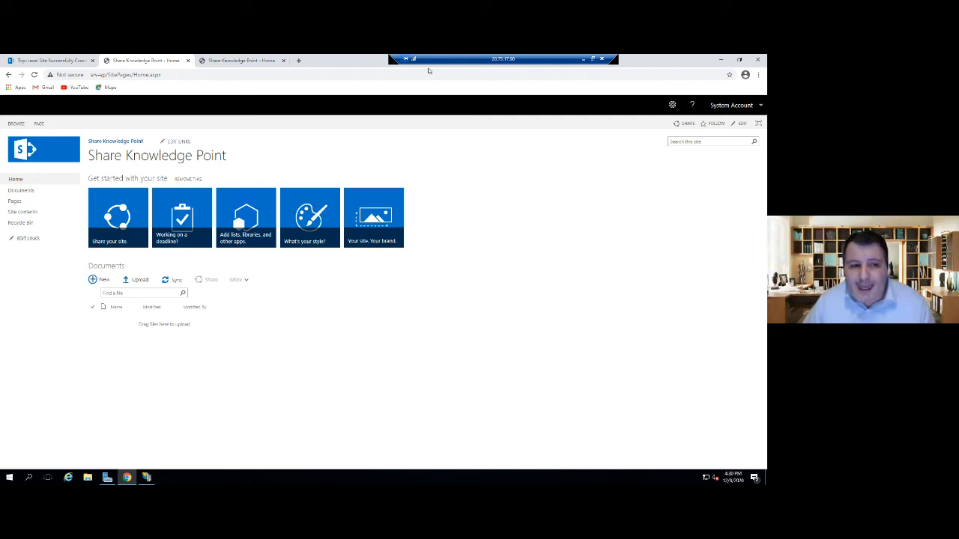
left_click(63, 62)
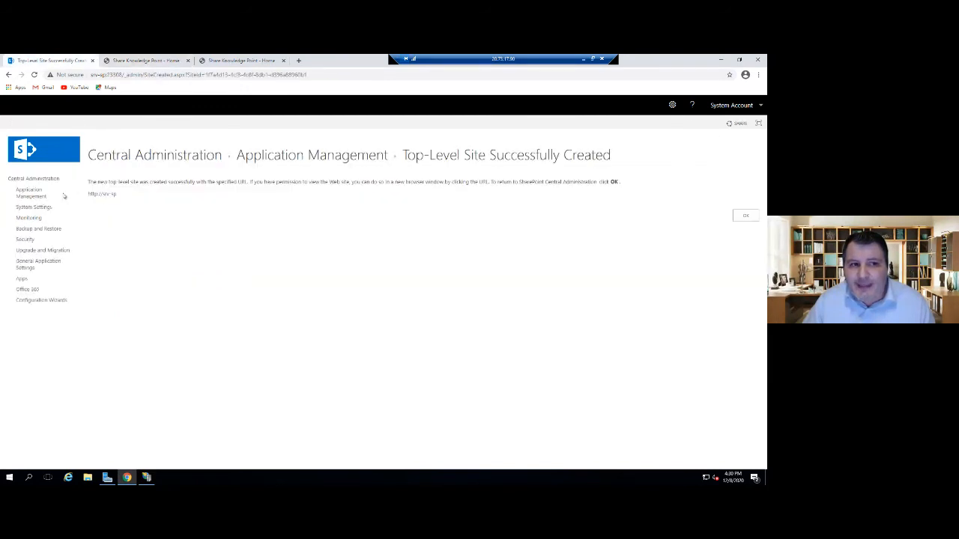
left_click(140, 62)
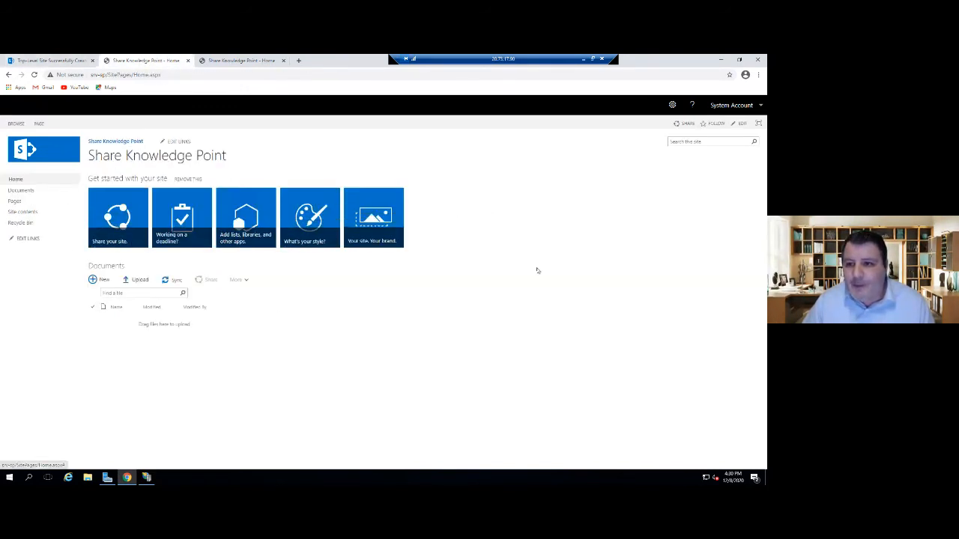
left_click(672, 105)
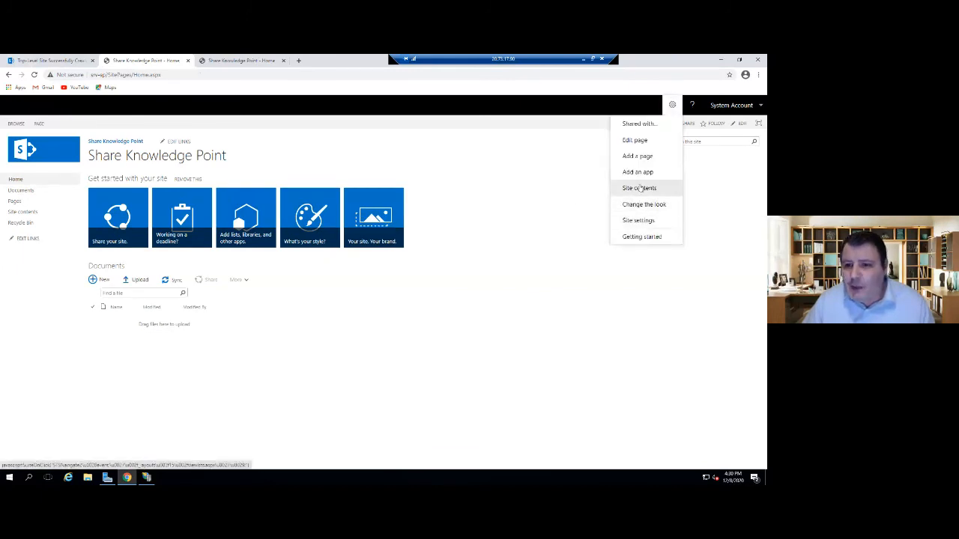
left_click(639, 190)
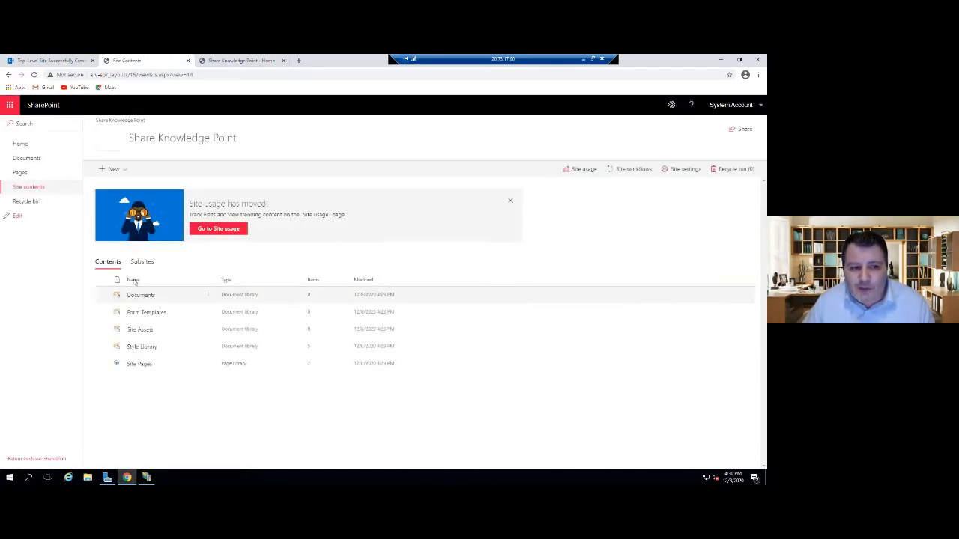
left_click(122, 171)
Page through both pages of the Your Apps catalogue, then return to the Central Administration tab
left_click(117, 231)
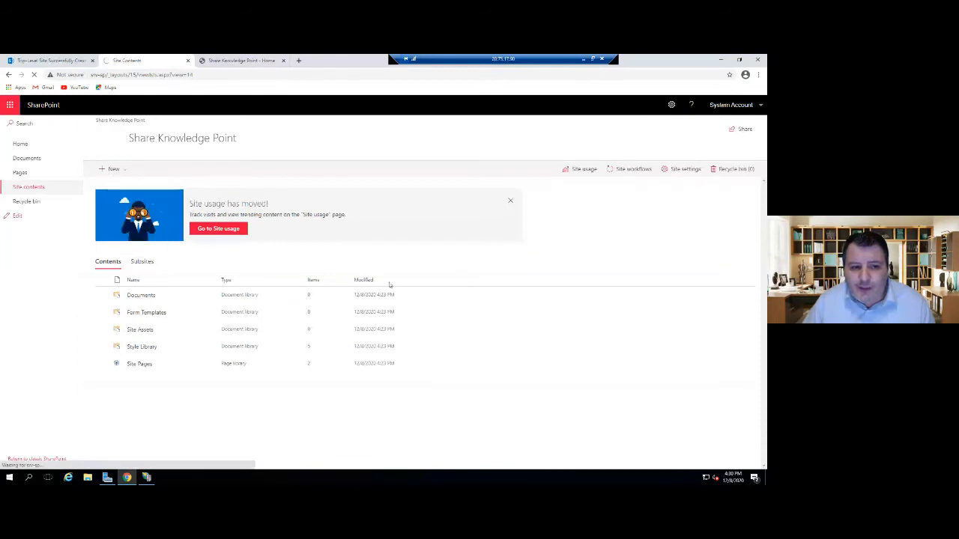
scroll(383, 296, "down", 2)
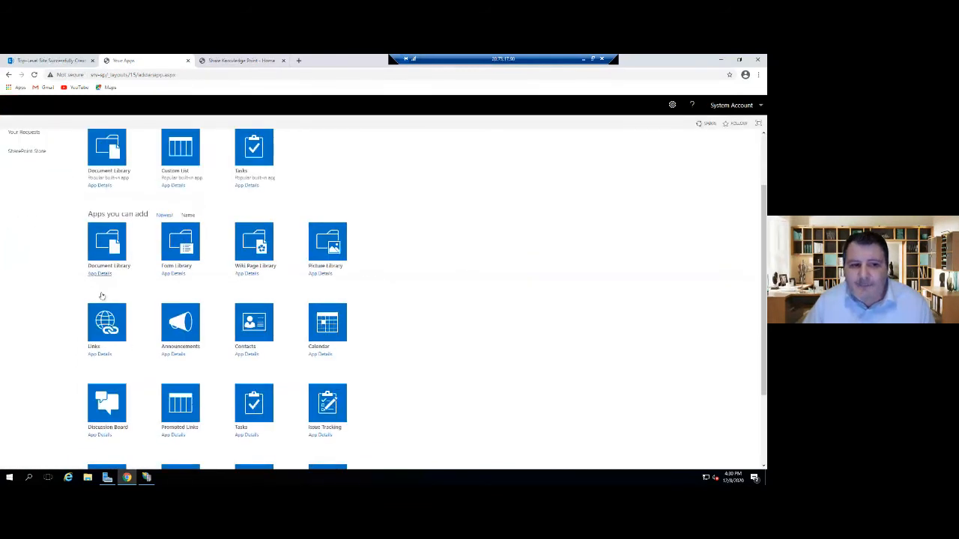
scroll(134, 297, "down", 1)
scroll(233, 297, "down", 2)
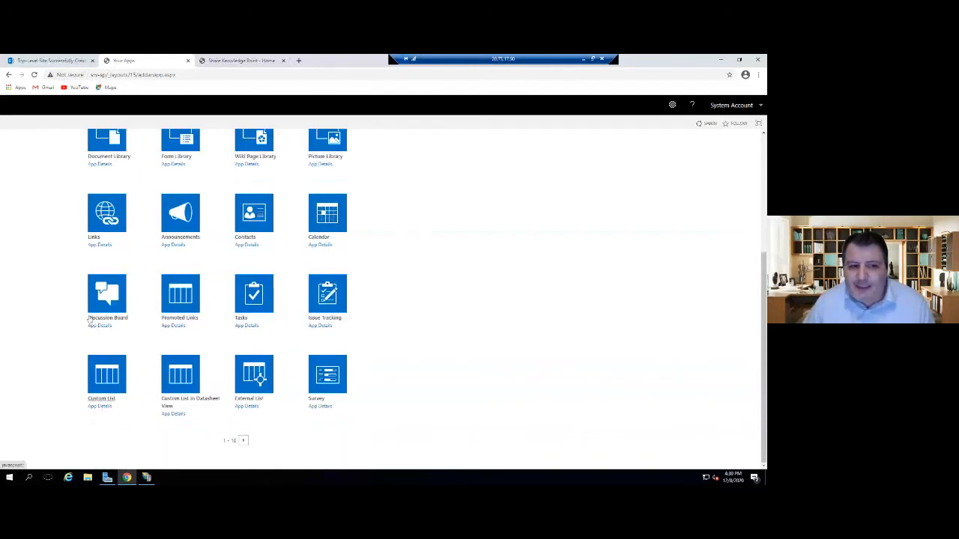
left_click(242, 440)
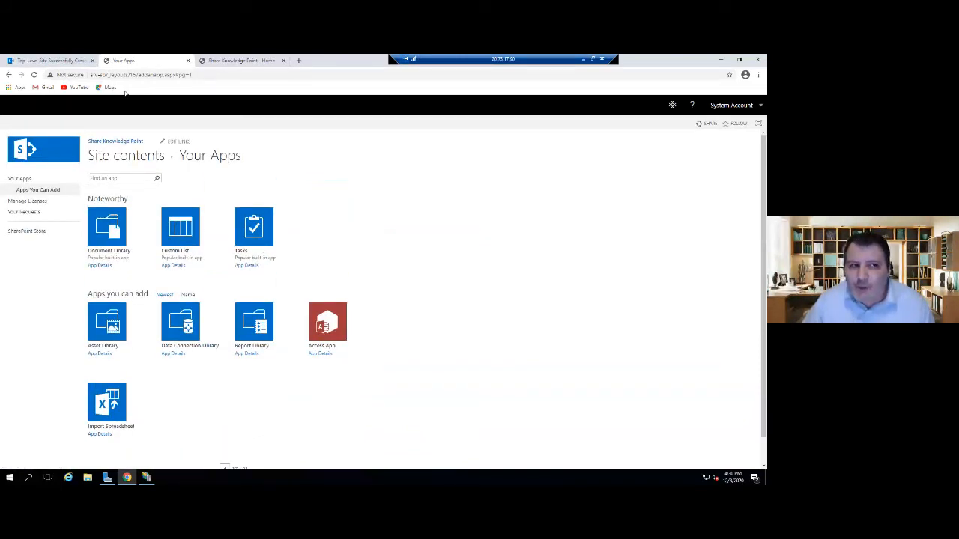
left_click(46, 60)
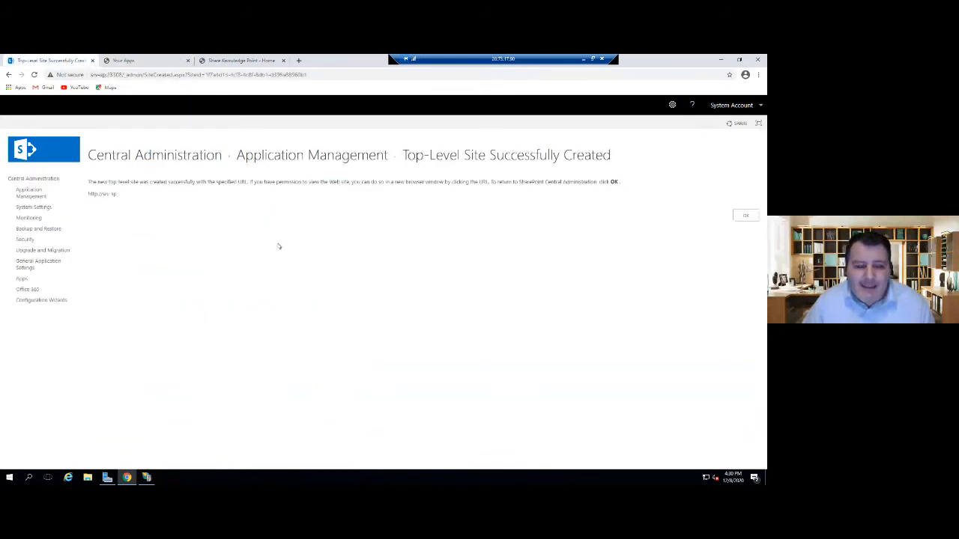
Open the Share Knowledge Point team site home page (start.aspx), then minimize Chrome
left_click(135, 60)
left_click(113, 142)
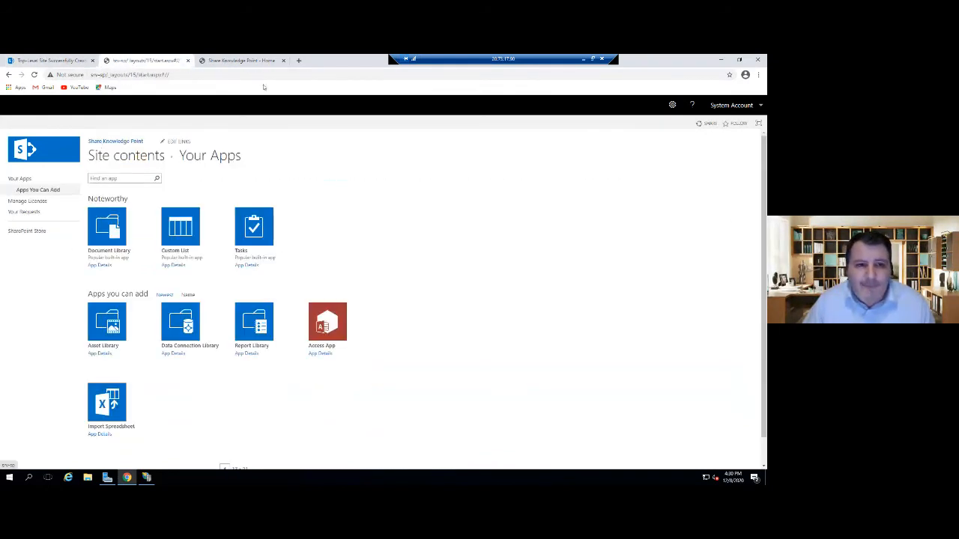
left_click(250, 61)
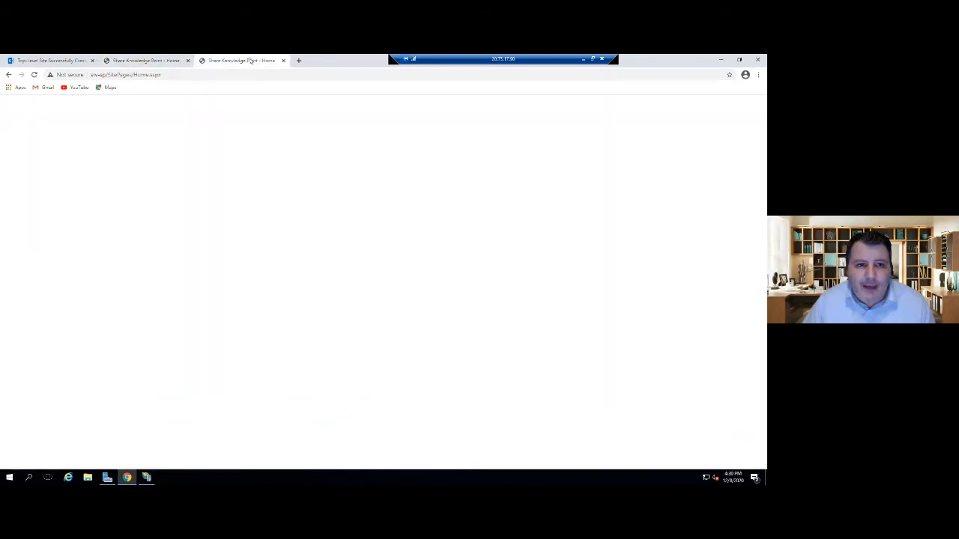
left_click(154, 62)
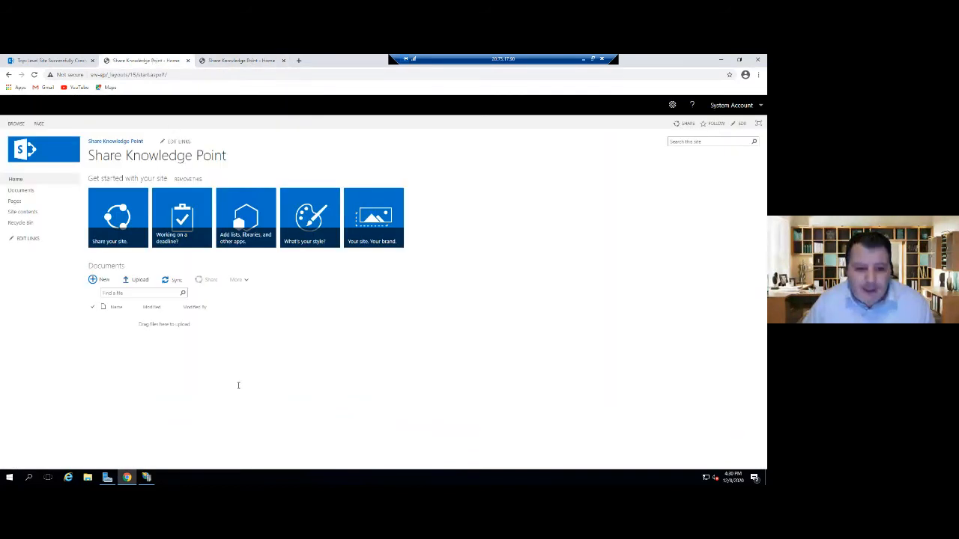
left_click(125, 480)
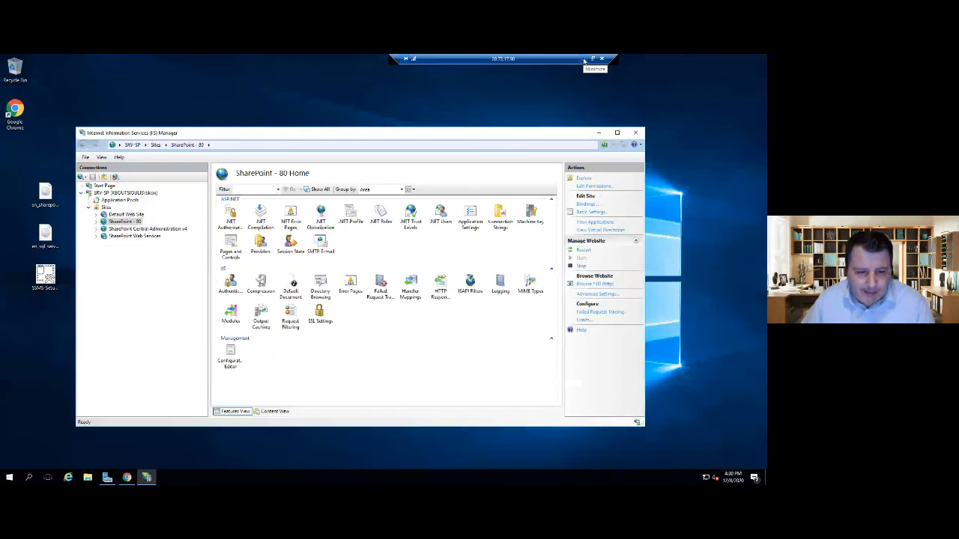
Hide the remote server session and reposition the IIS Manager window on the desktop
left_click(584, 60)
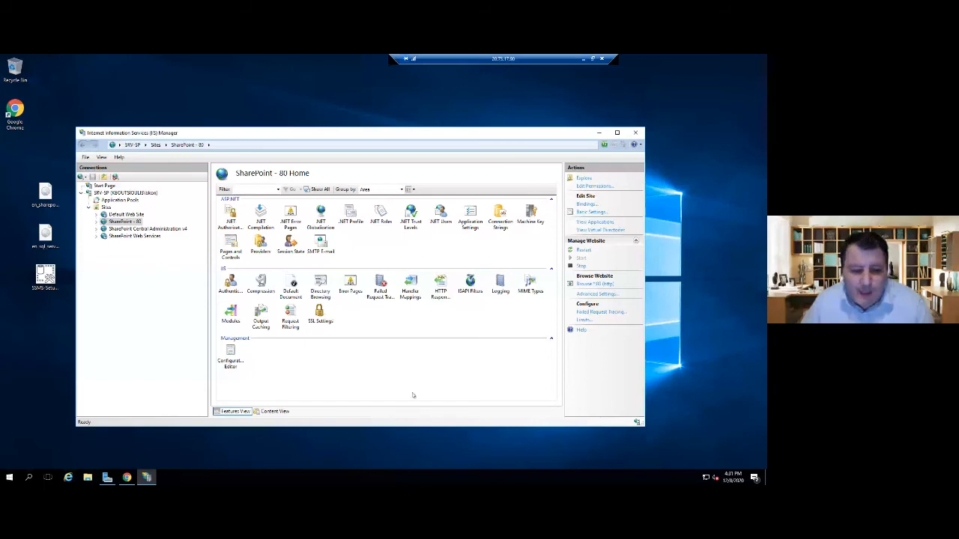
left_click_drag(425, 134, 513, 115)
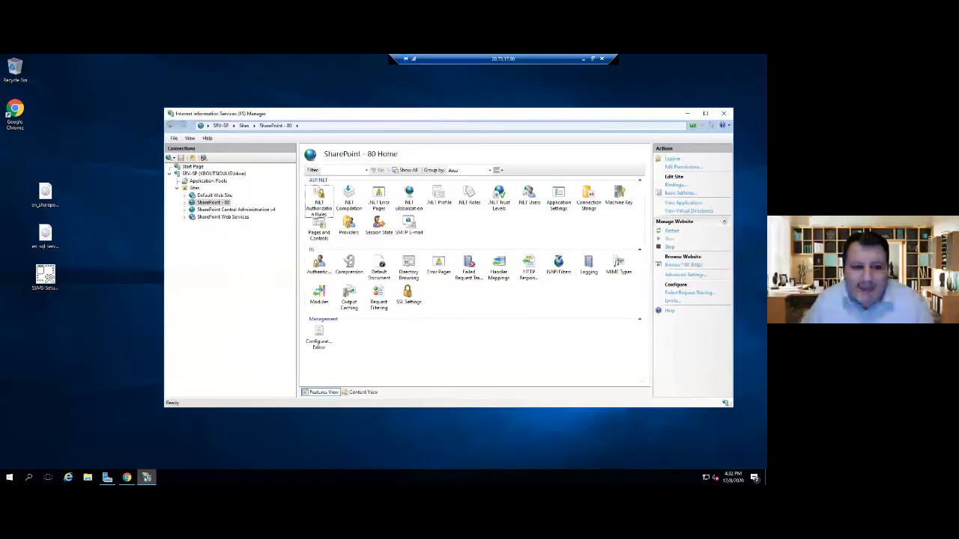
left_click(146, 477)
left_click(146, 477)
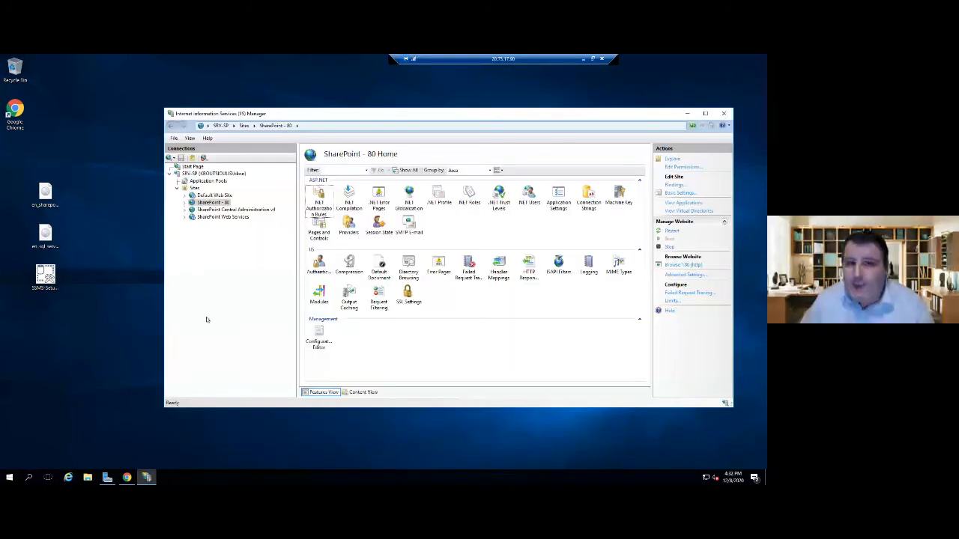
Review the site bindings of the SharePoint - 80 site
left_click(103, 193)
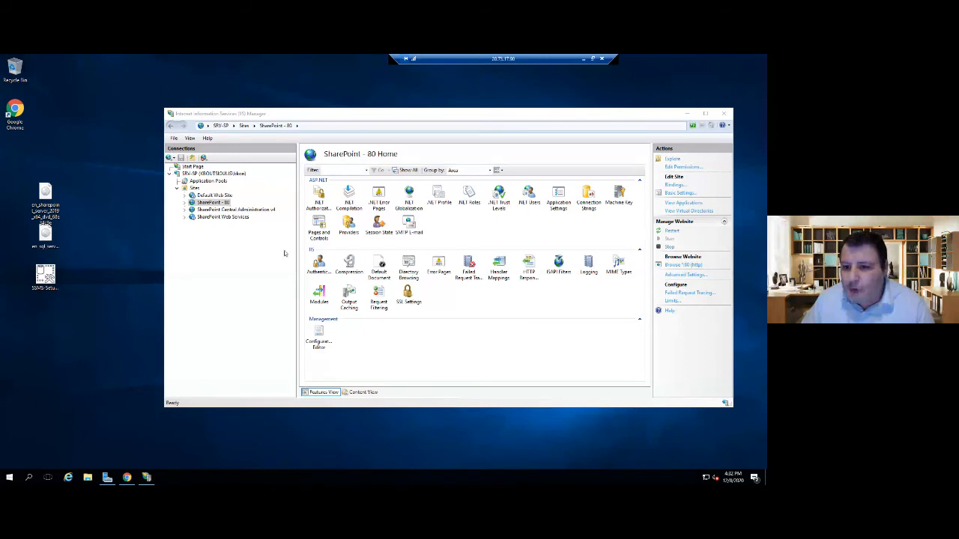
left_click(207, 203)
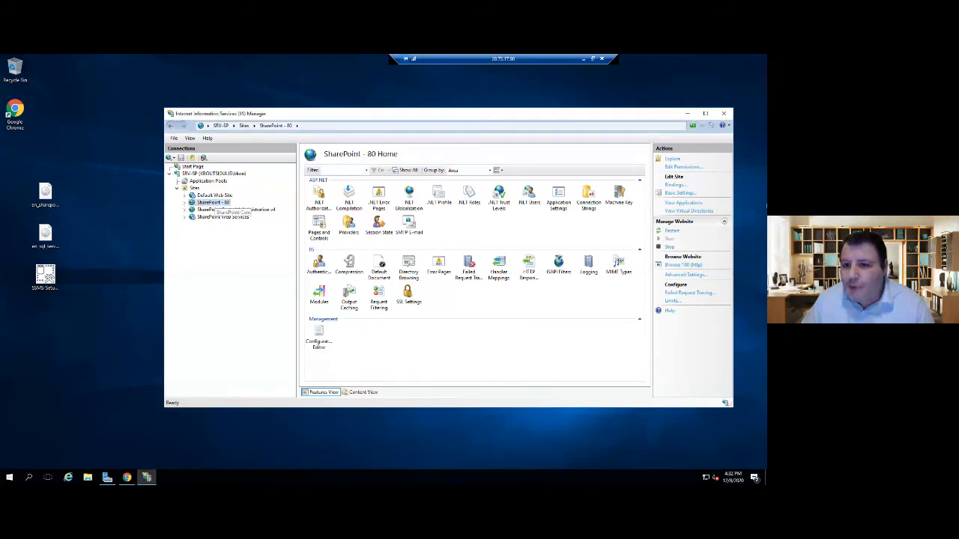
left_click(673, 185)
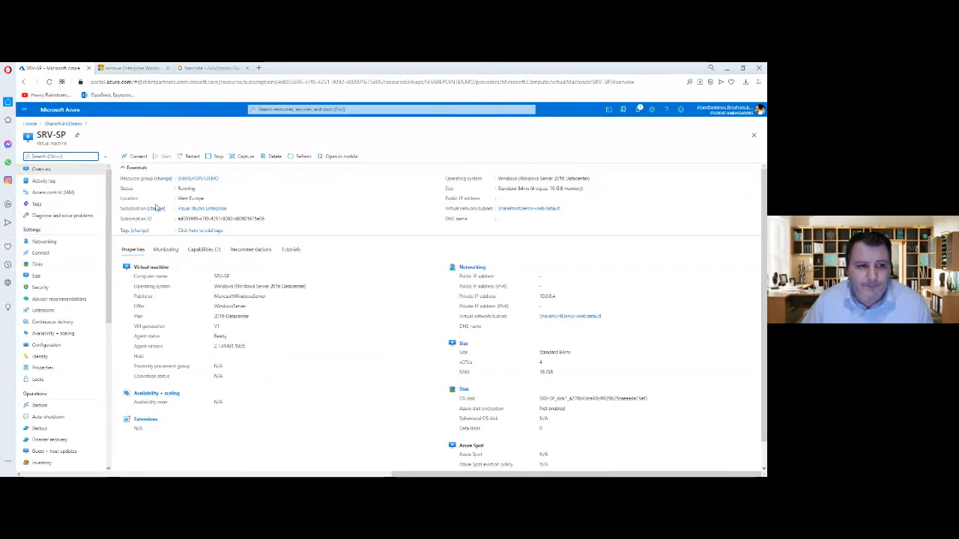
Show SRV-SP's RDP connection settings (private IP address, port 3389)
left_click(137, 156)
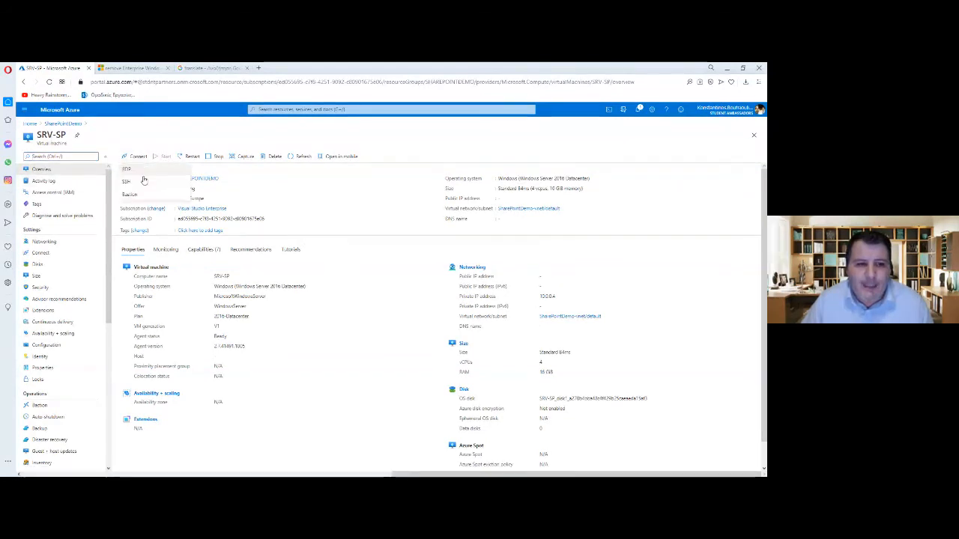
left_click(144, 171)
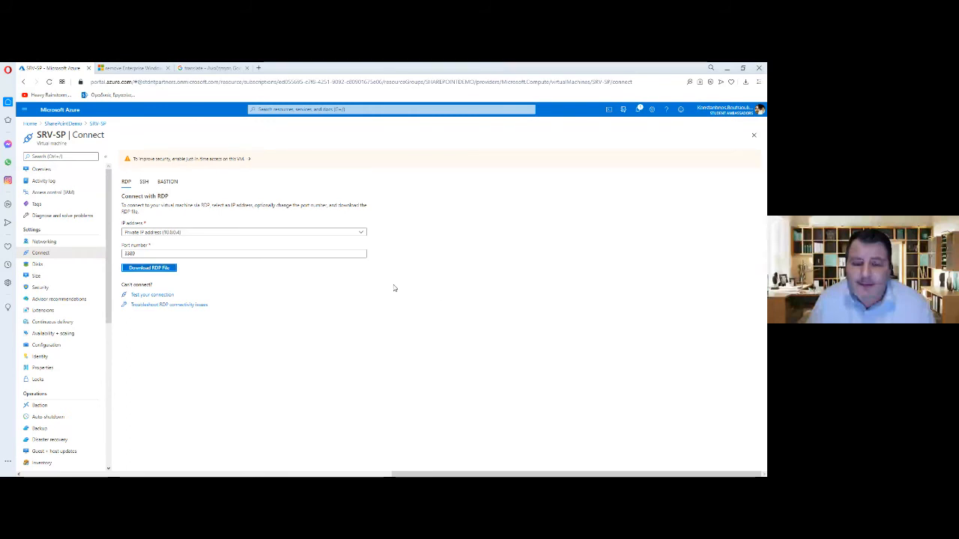
Download SRV-SP's RDP file and return to the Azure Home page
left_click(175, 269)
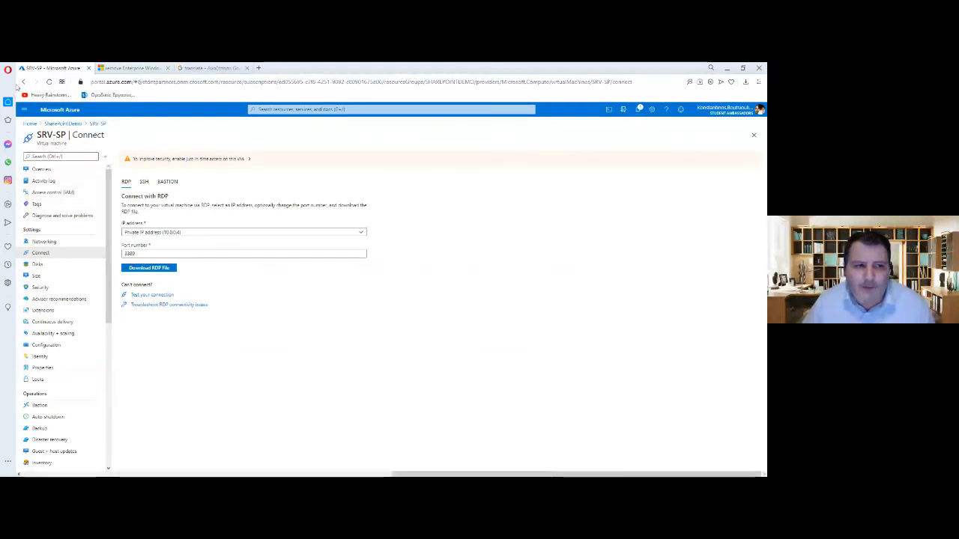
left_click(81, 192)
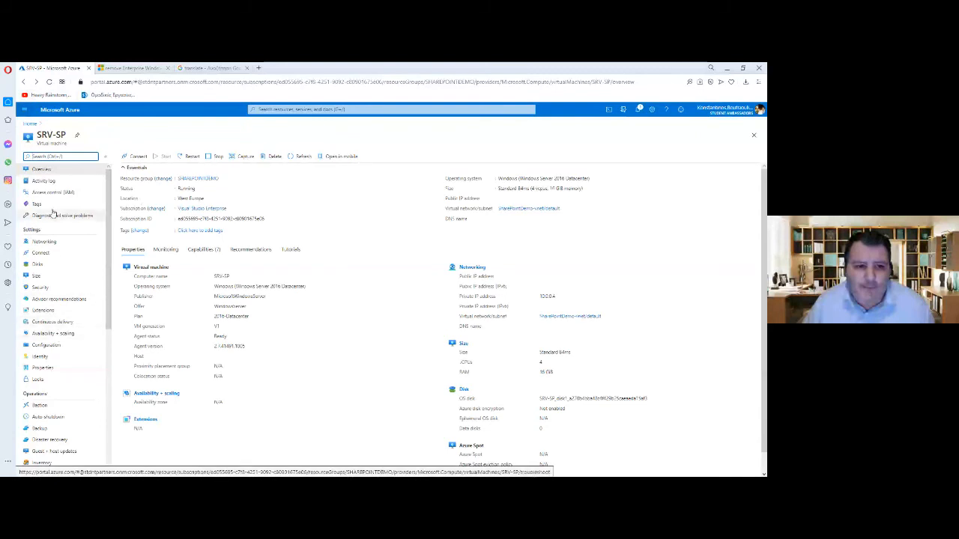
left_click(30, 124)
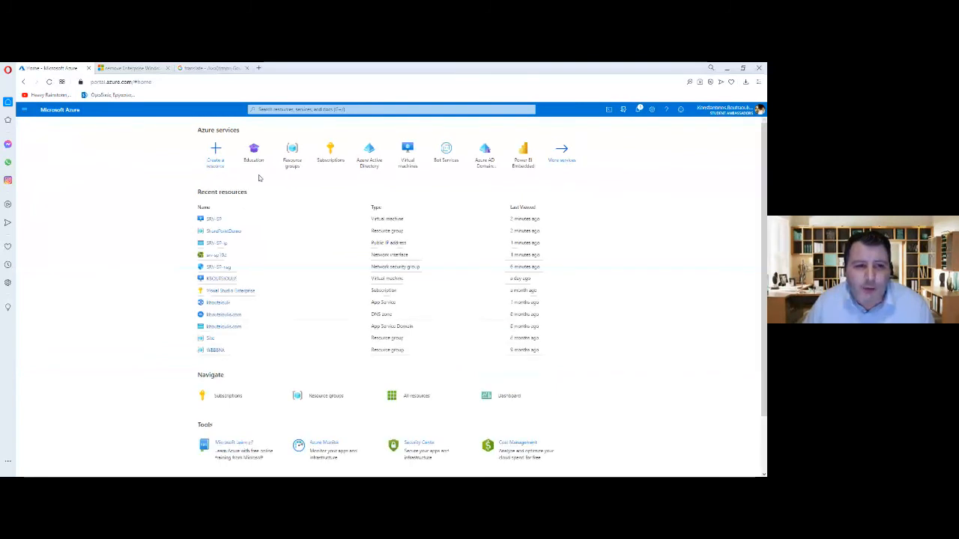
In the SharePointDemo resource group, inspect the public IP's Load balancer and resource type association options
left_click(216, 230)
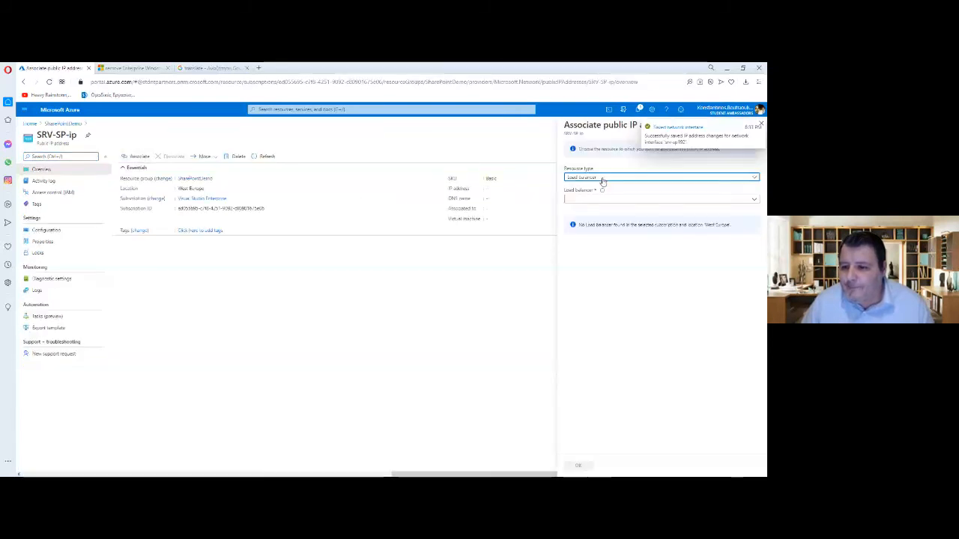
left_click(597, 199)
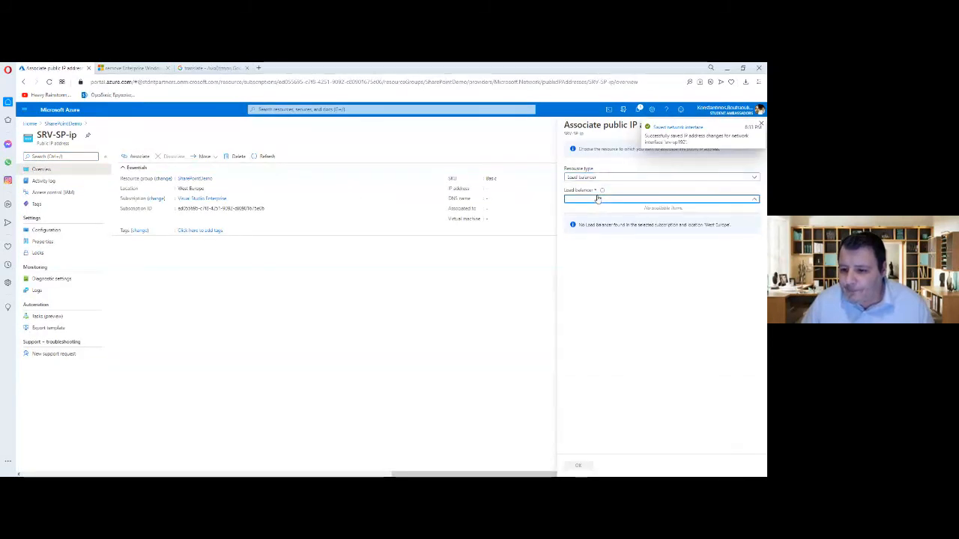
left_click_drag(631, 225, 634, 226)
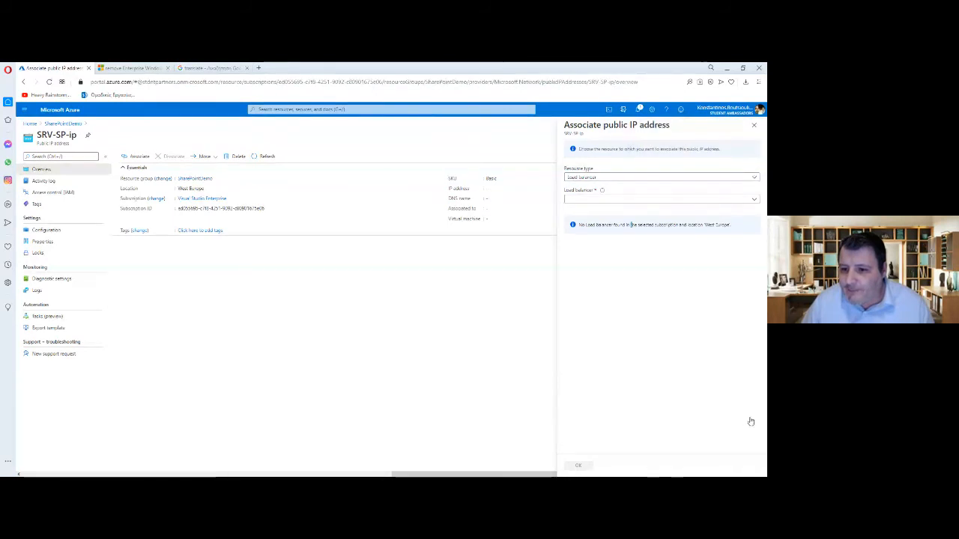
left_click(586, 198)
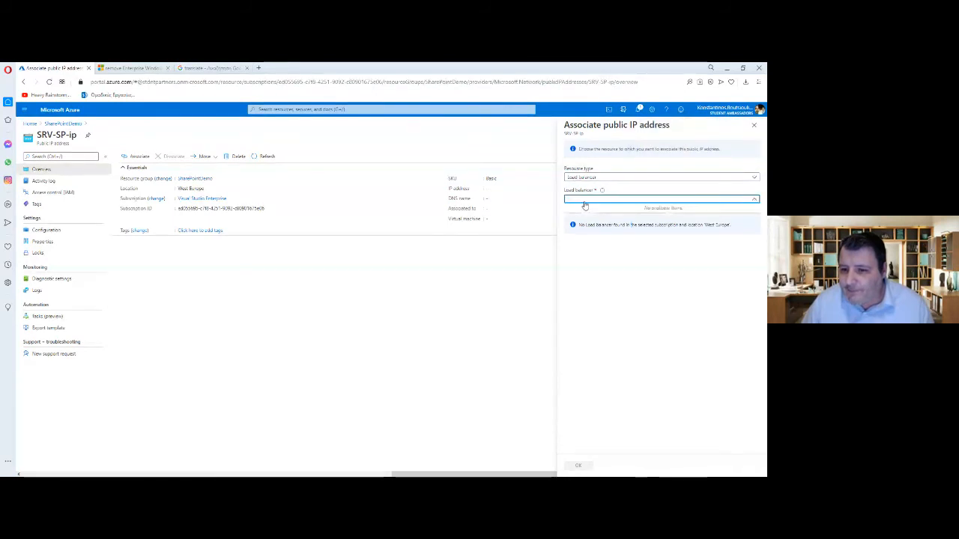
left_click(579, 177)
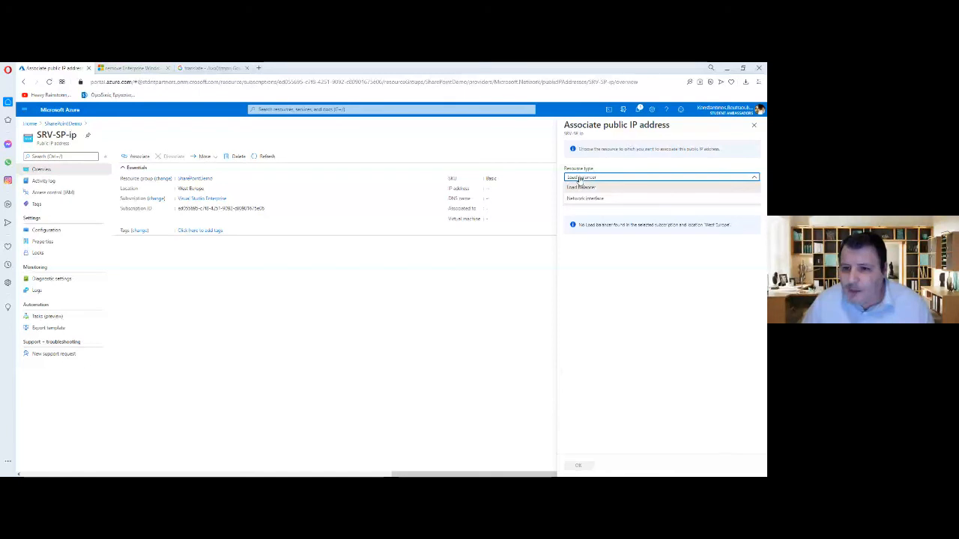
left_click(579, 180)
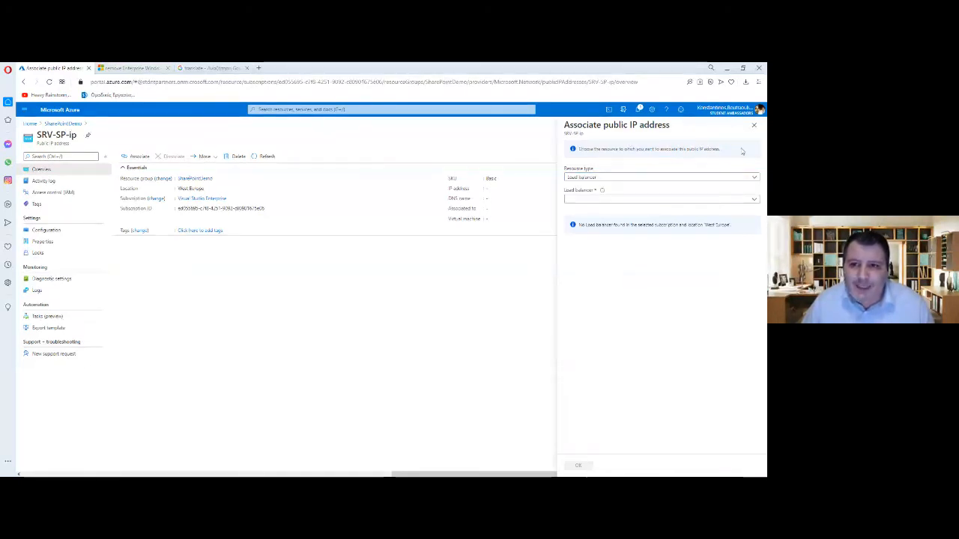
left_click(753, 124)
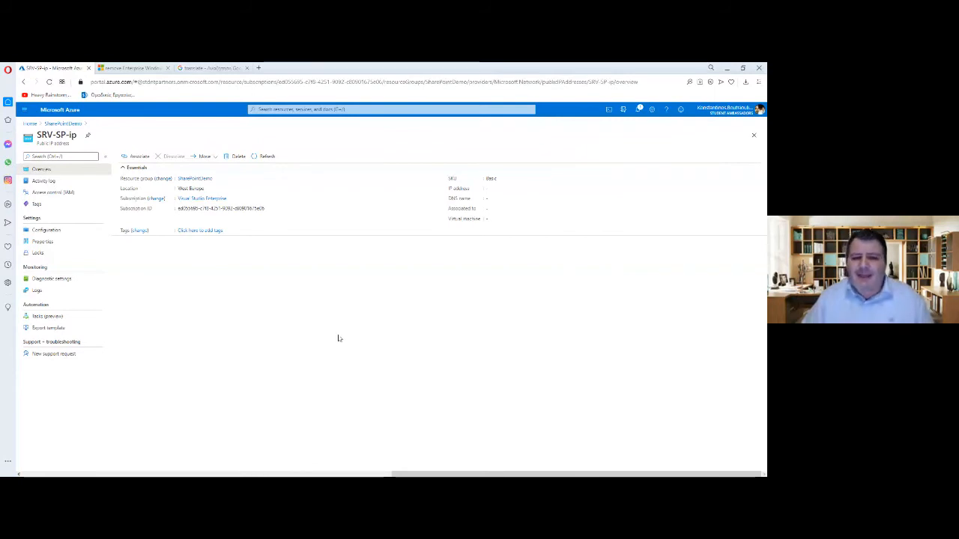
Reopen the SRV-SP-ip association panel and close it without associating anything
left_click(134, 156)
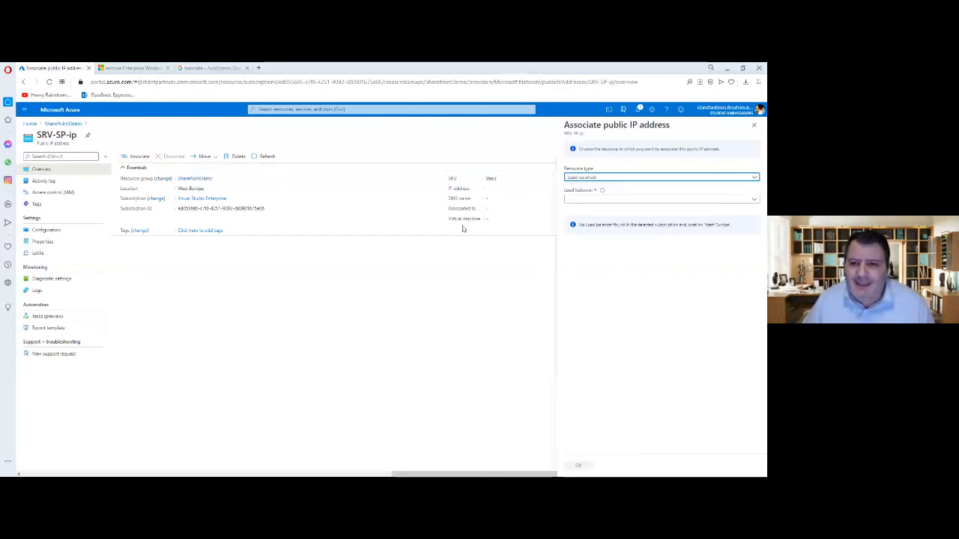
left_click(515, 235)
left_click(754, 125)
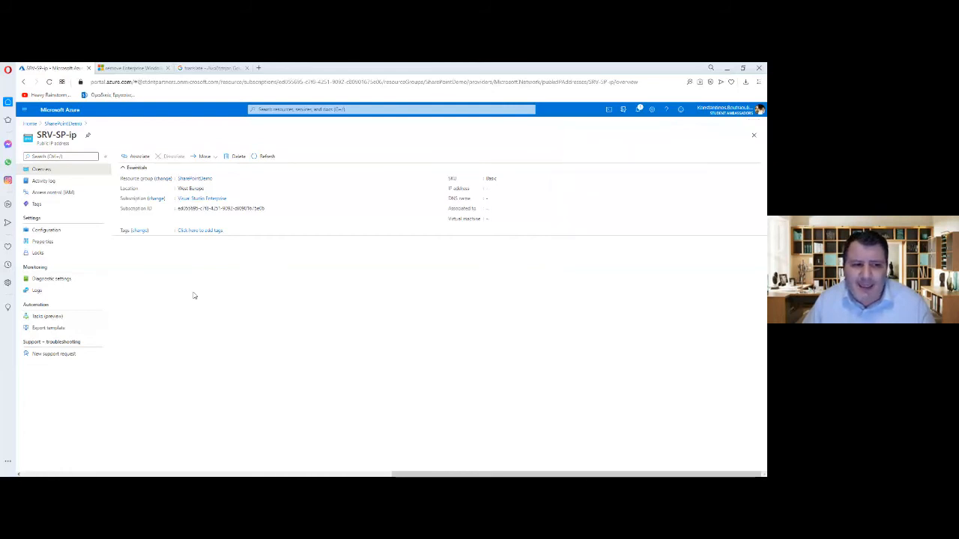